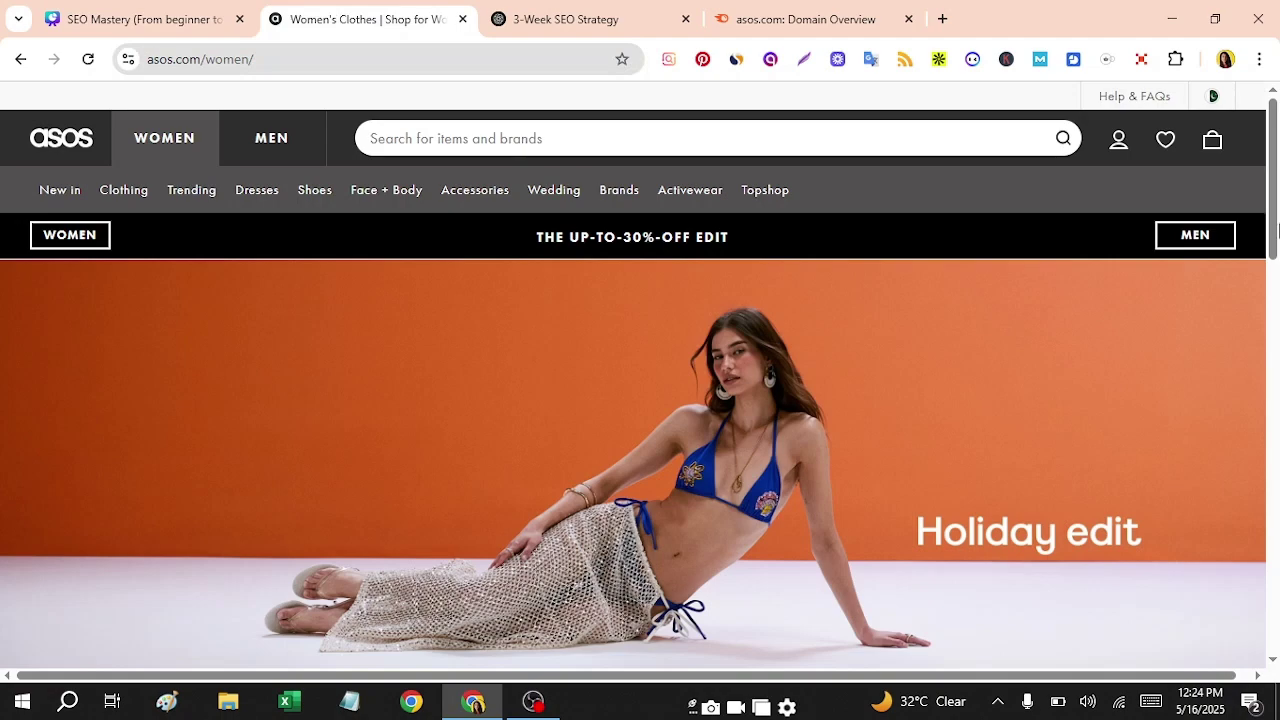
# Look over the 3-week SEO strategy chat, and skim the ASOS women's homepage down to its footer
pyautogui.click(510, 25)
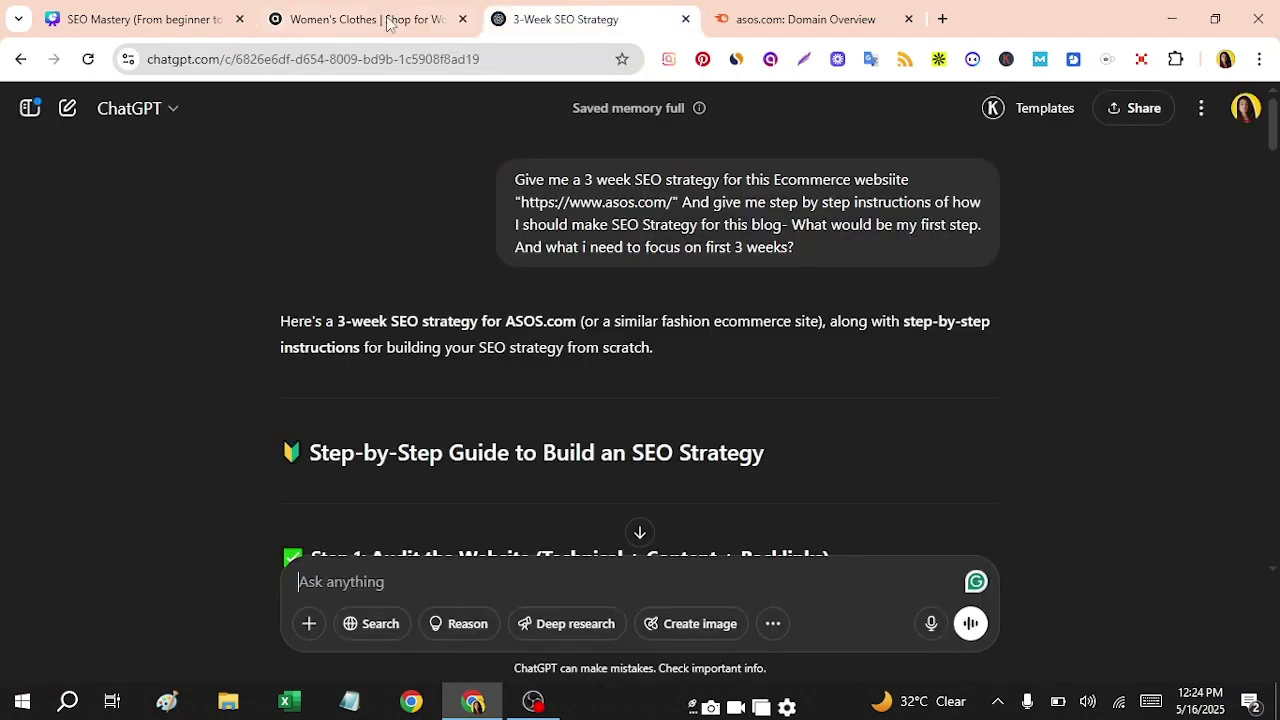
pyautogui.click(404, 25)
pyautogui.scroll(-5, 392, 208)
pyautogui.scroll(3, 392, 208)
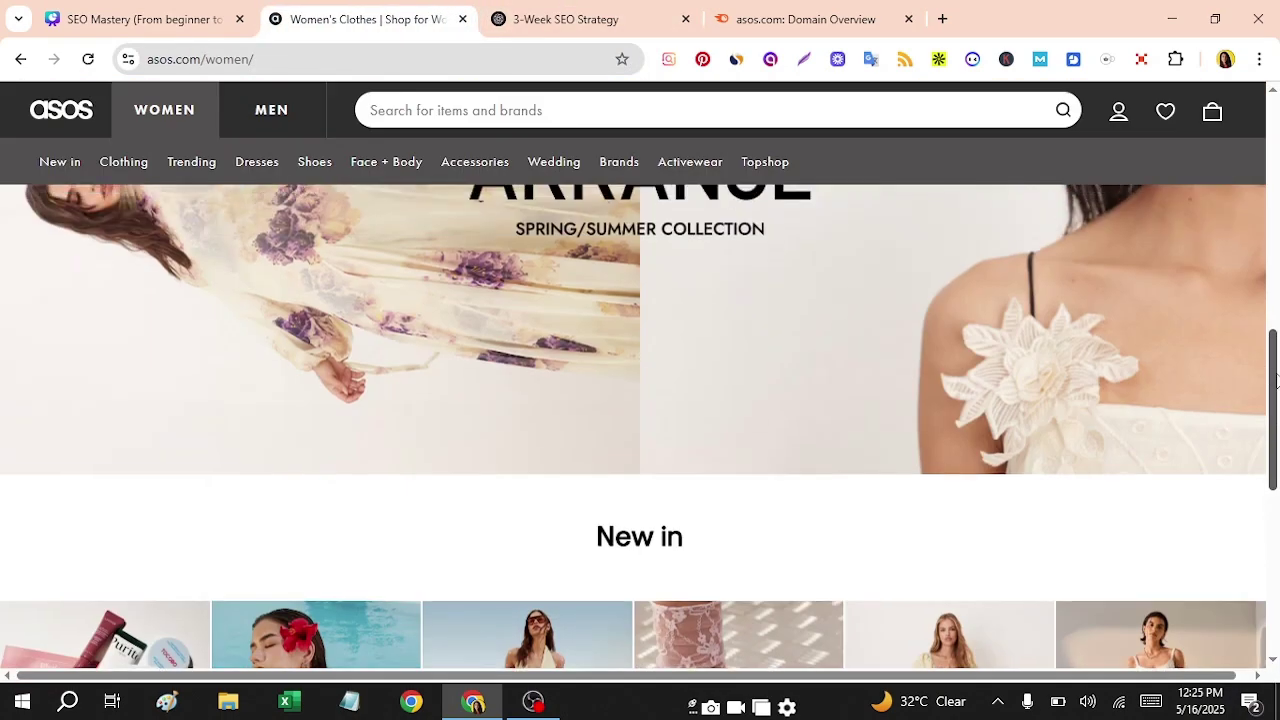
pyautogui.scroll(-5, 392, 208)
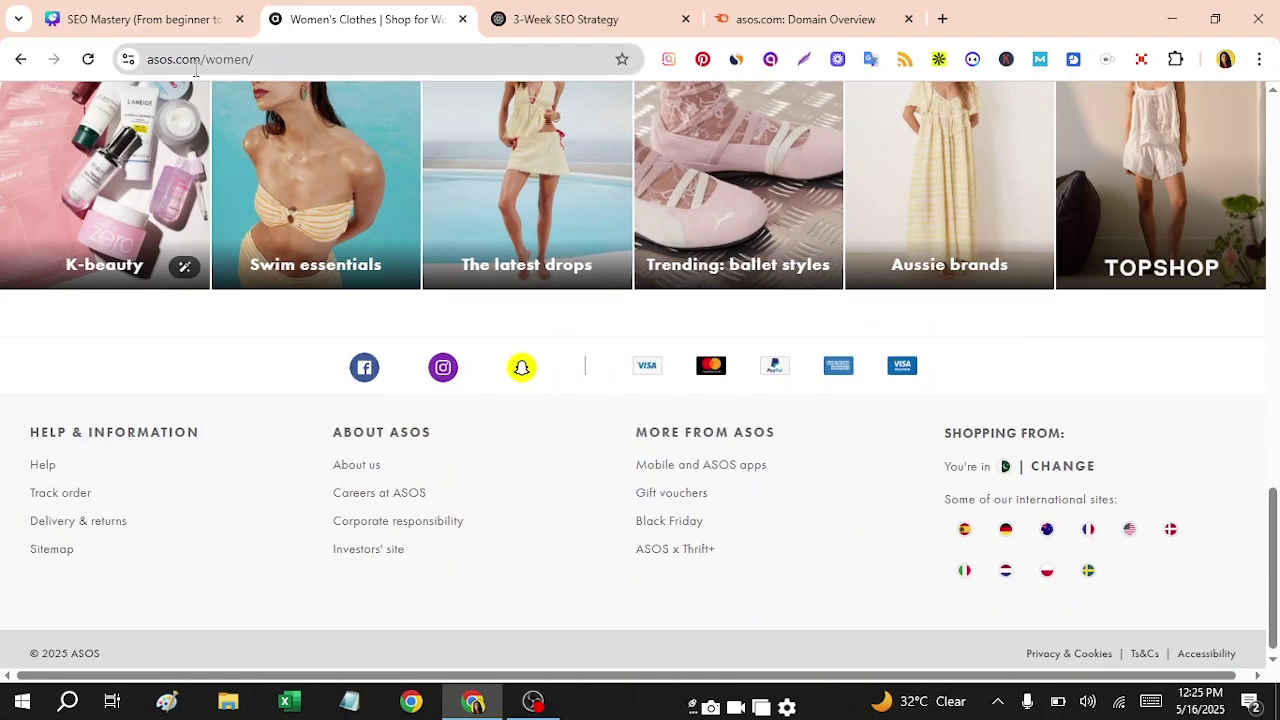
pyautogui.scroll(5, 1277, 545)
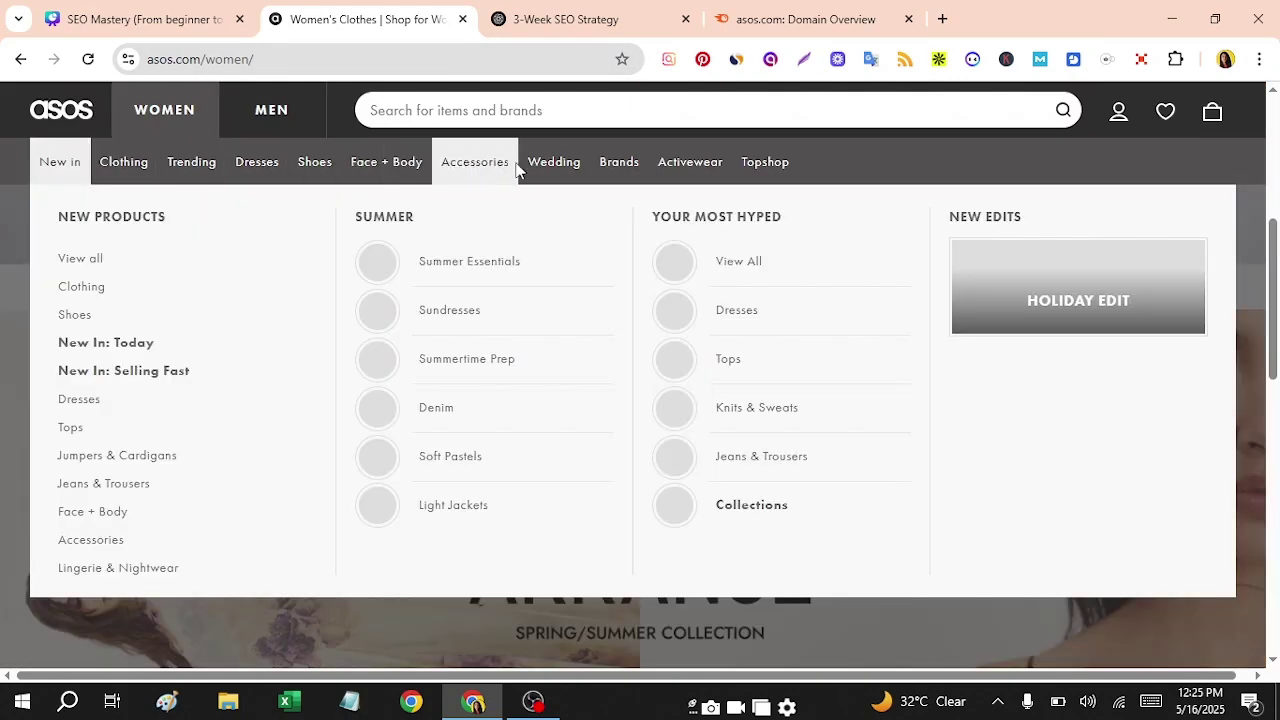
# Browse the women's category menus, open Tote Bags under Accessories and skim the product listing
pyautogui.moveTo(433, 183)
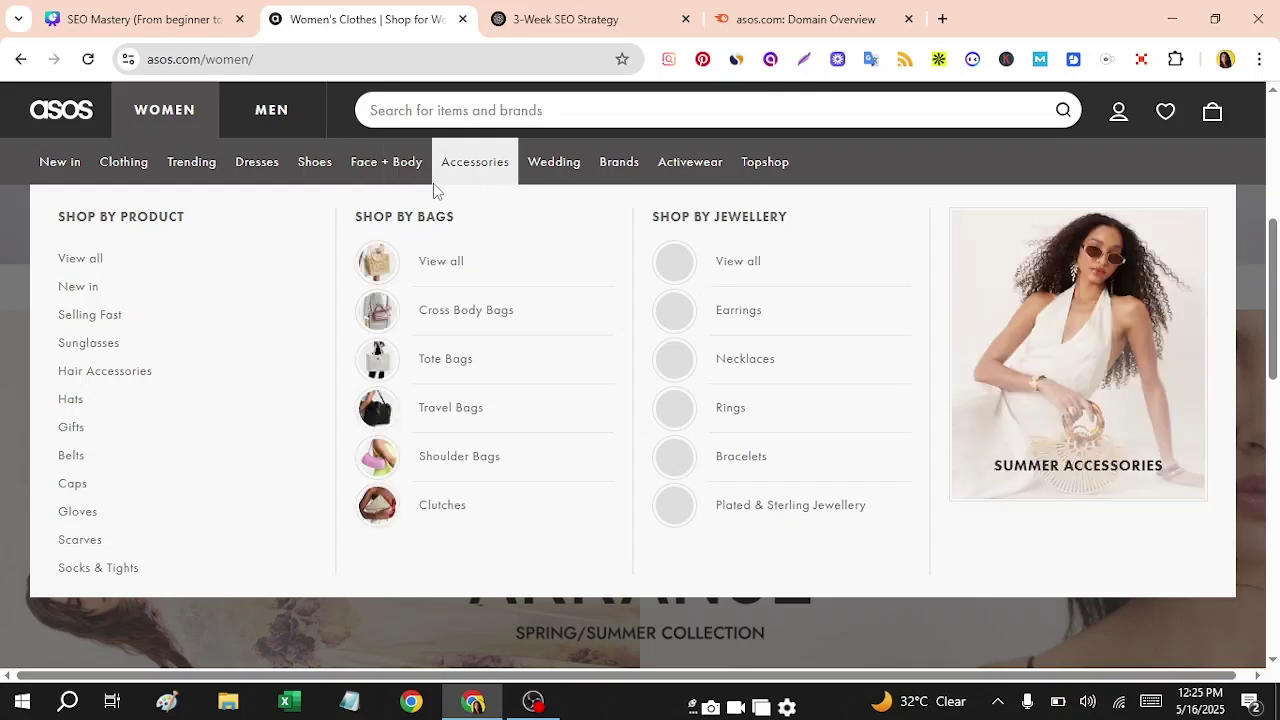
pyautogui.click(320, 163)
pyautogui.moveTo(379, 166)
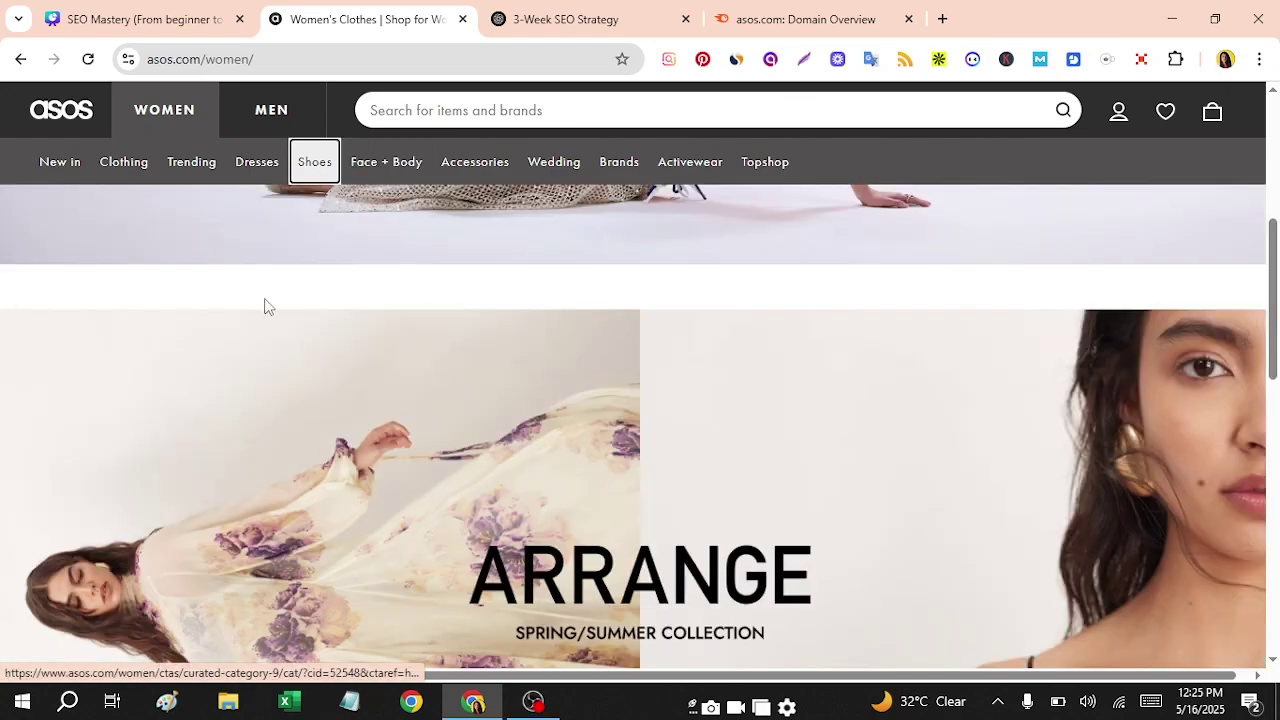
pyautogui.moveTo(1275, 275); pyautogui.dragTo(1258, 312)
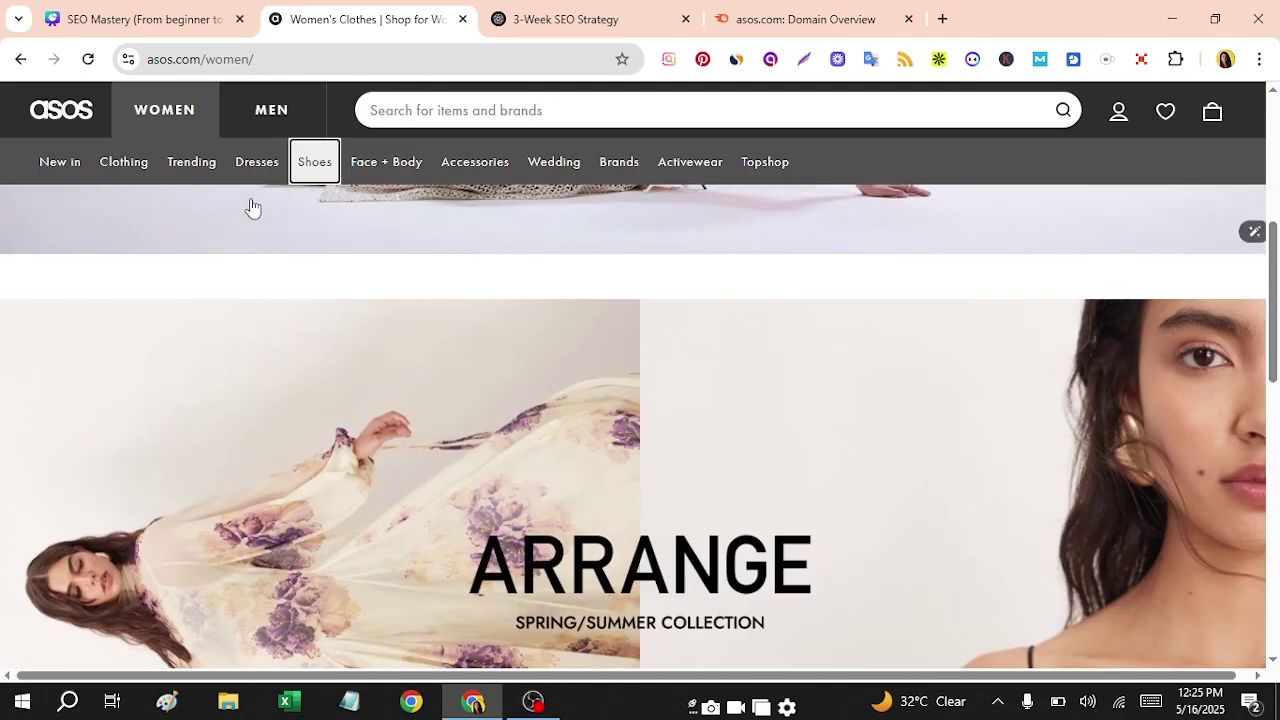
pyautogui.moveTo(313, 178)
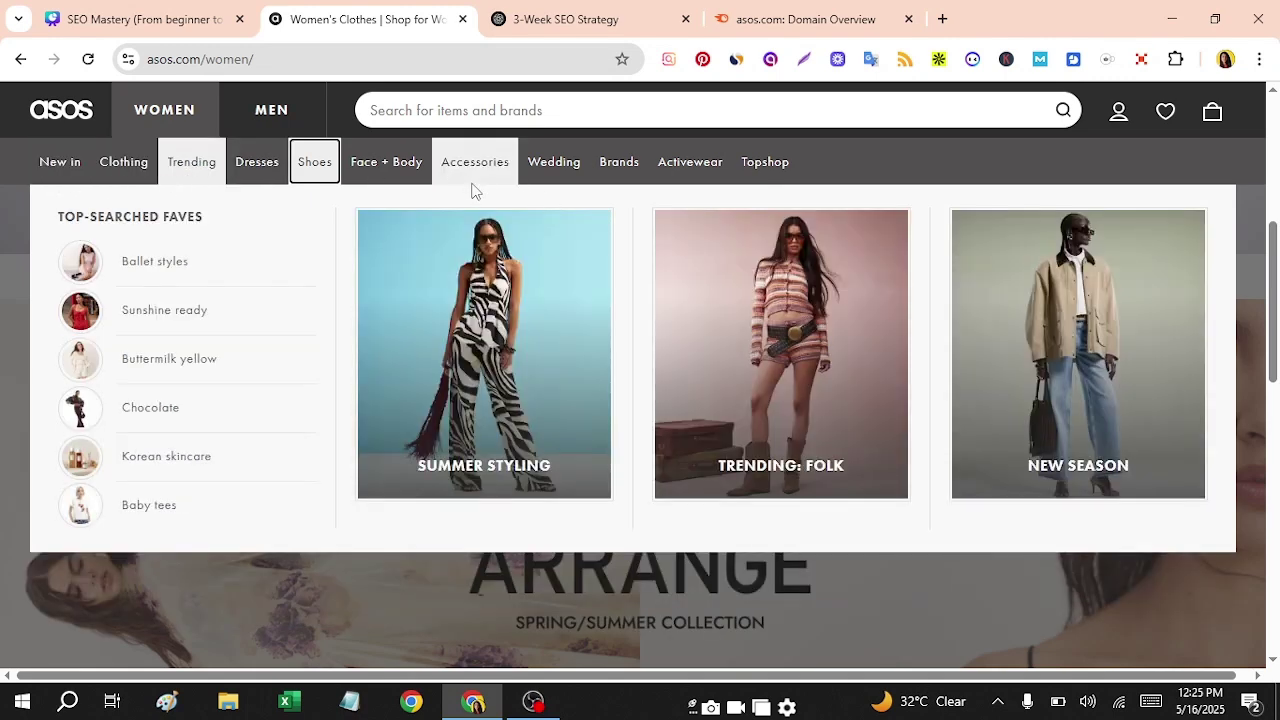
pyautogui.moveTo(474, 177)
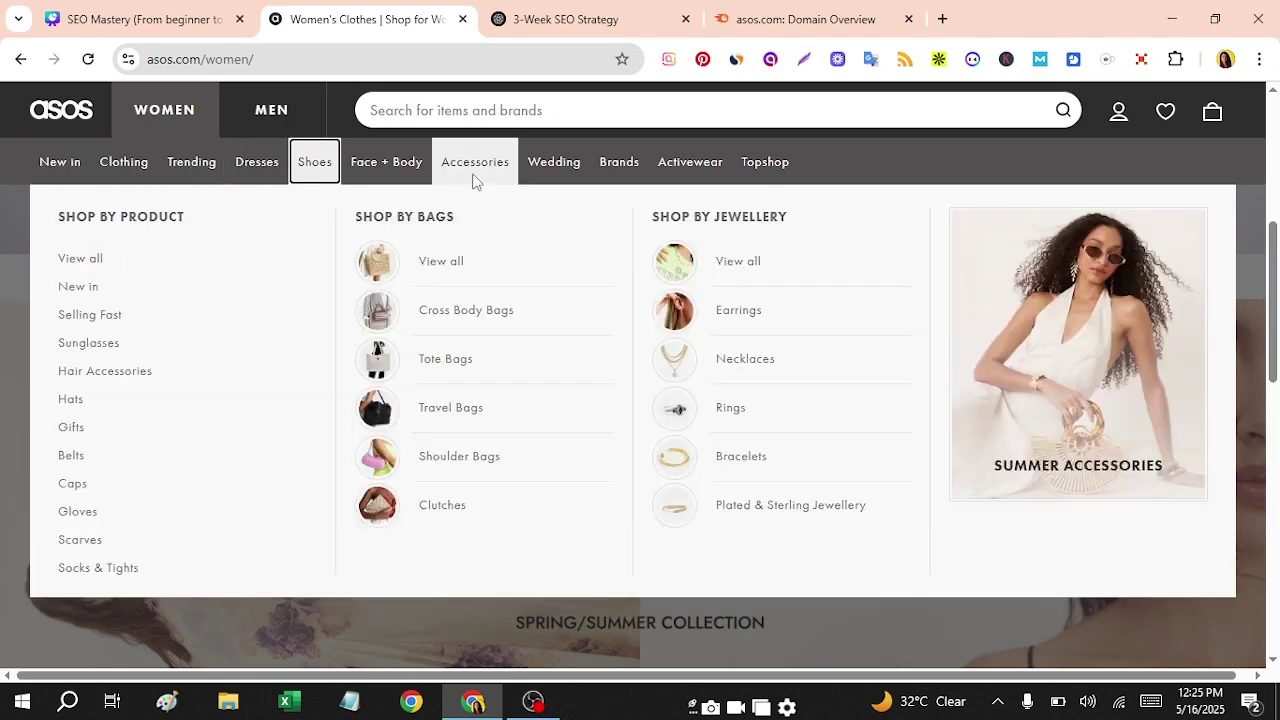
pyautogui.click(447, 378)
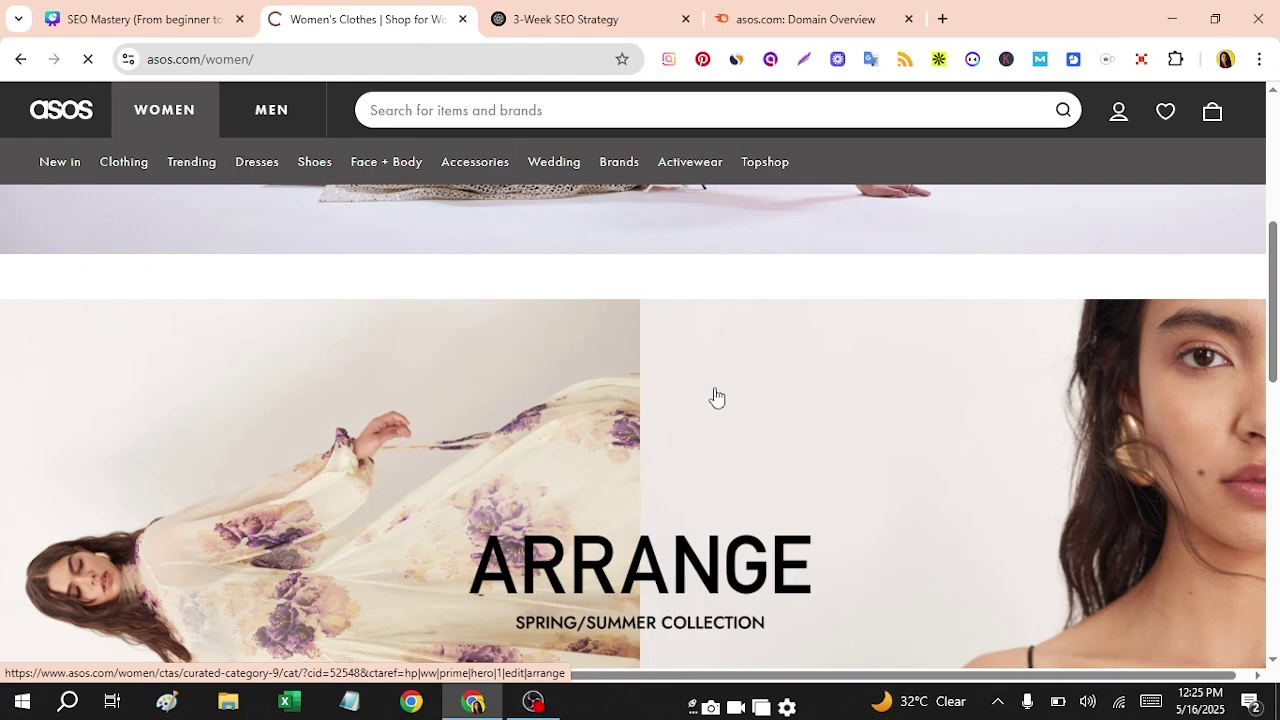
pyautogui.moveTo(1275, 243); pyautogui.dragTo(1277, 470)
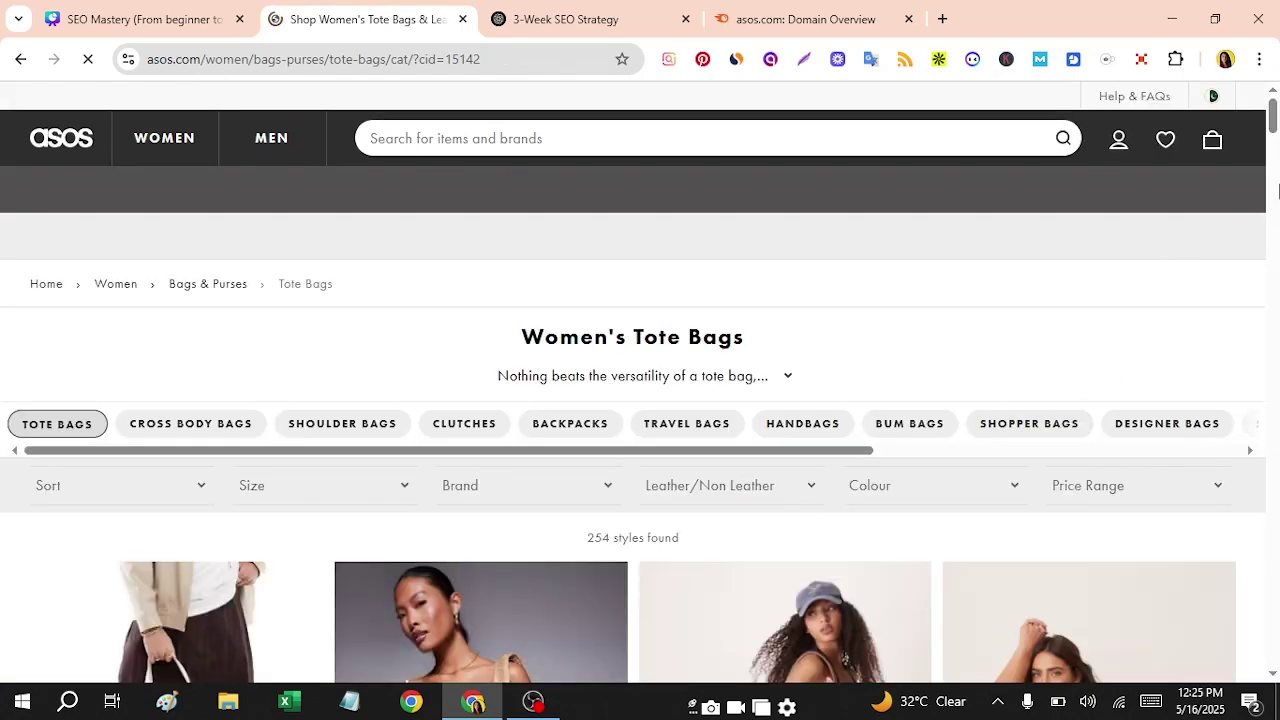
pyautogui.moveTo(1270, 128); pyautogui.dragTo(1274, 235)
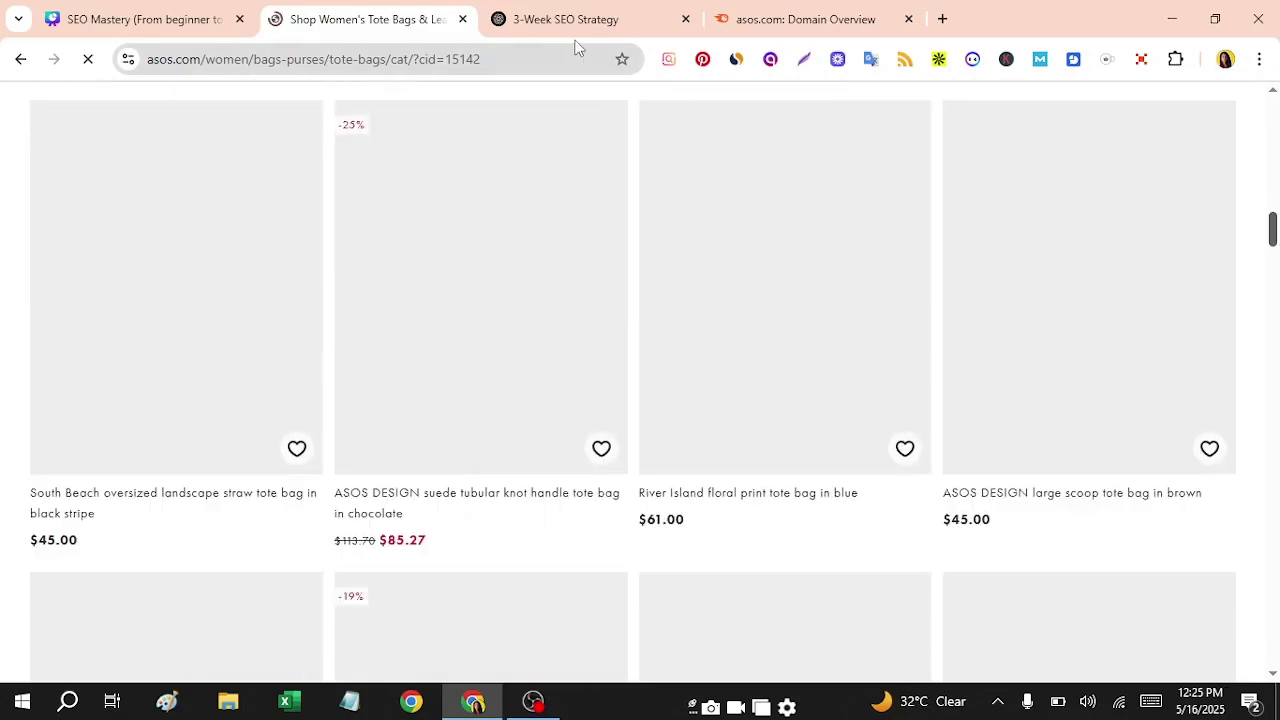
# Move the Semrush tab directly after the ASOS tab and review the headline metrics in the asos.com Domain Overview
pyautogui.moveTo(755, 19); pyautogui.dragTo(540, 19)
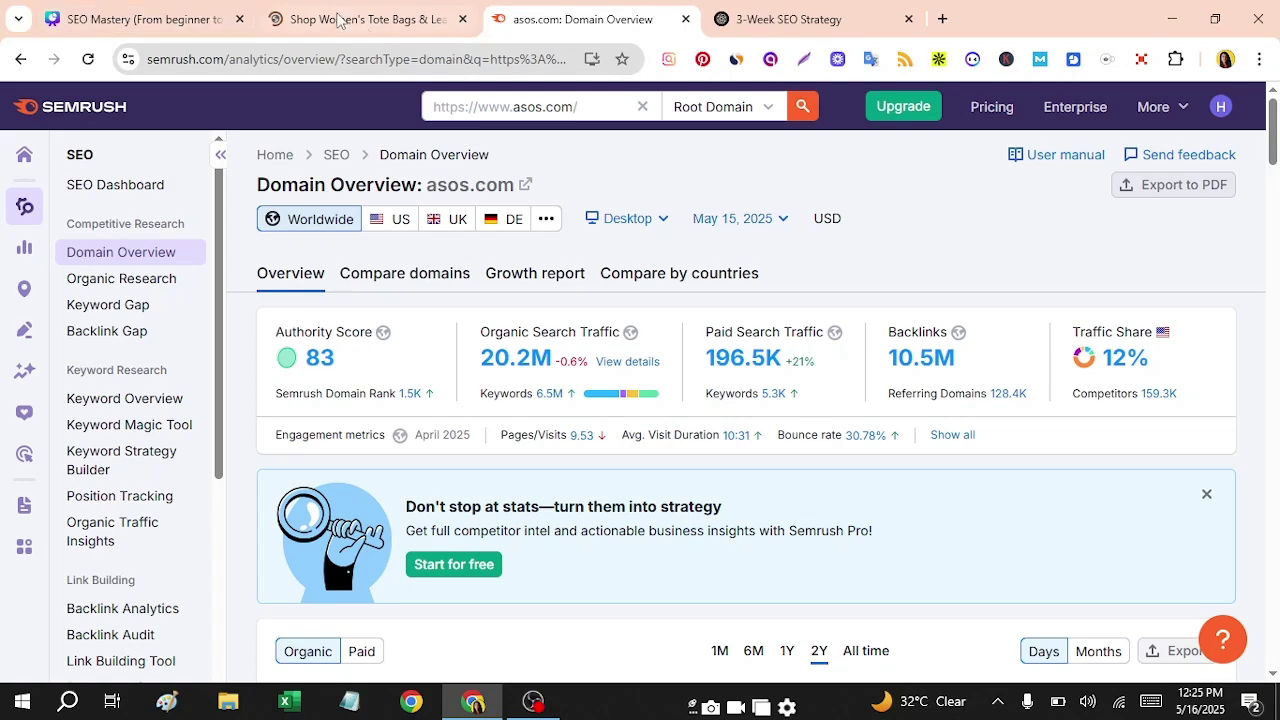
pyautogui.click(400, 19)
pyautogui.click(570, 22)
pyautogui.moveTo(1278, 140)
pyautogui.mouseDown()
pyautogui.moveTo(1278, 206)
pyautogui.moveTo(1276, 138)
pyautogui.mouseUp()
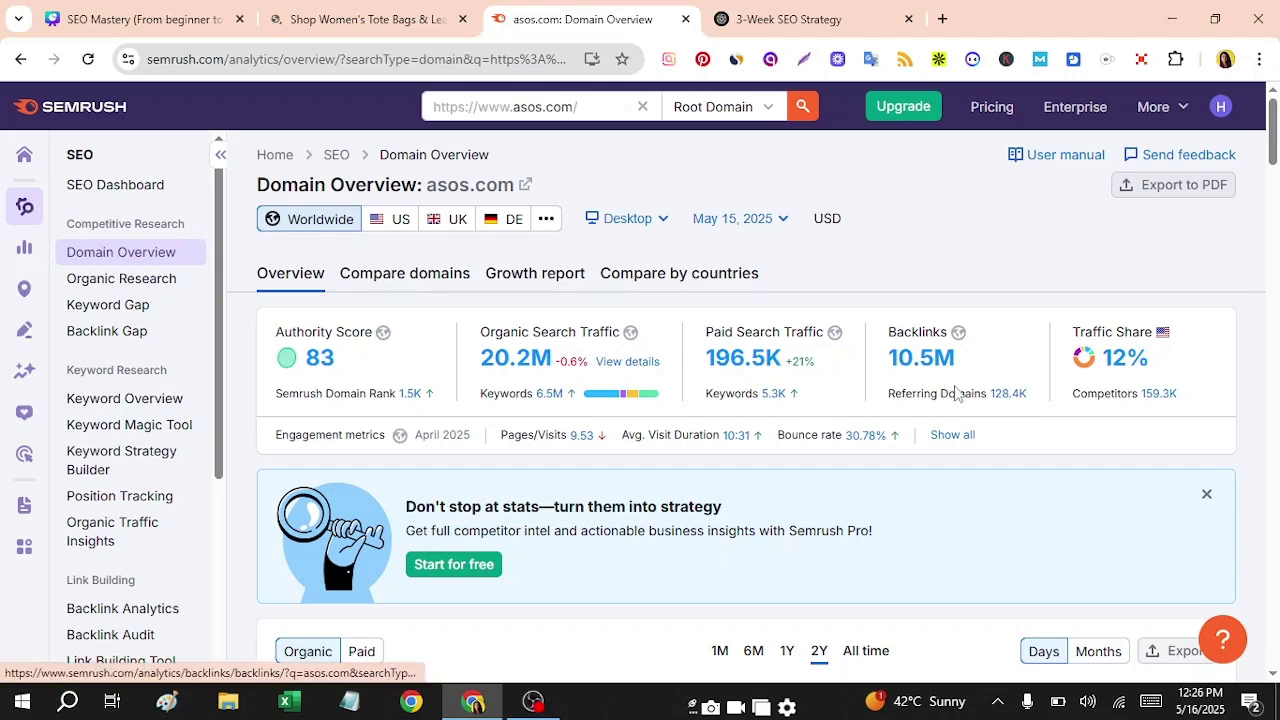
pyautogui.moveTo(1273, 150)
pyautogui.mouseDown()
pyautogui.moveTo(1275, 335)
pyautogui.moveTo(1275, 125)
pyautogui.moveTo(1275, 186)
pyautogui.moveTo(1275, 166)
pyautogui.mouseUp()
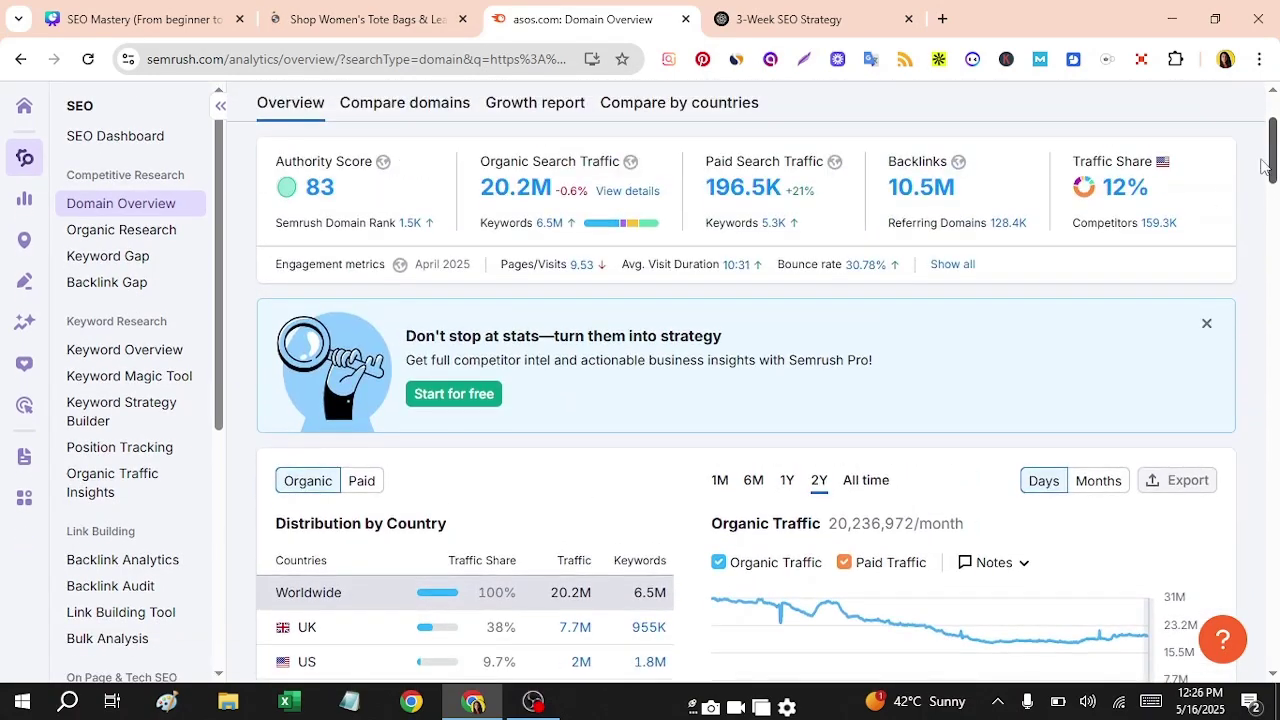
# Glance at the tote bag listing, and examine asos.com's country distribution, organic traffic and organic keyword charts in Semrush
pyautogui.click(381, 24)
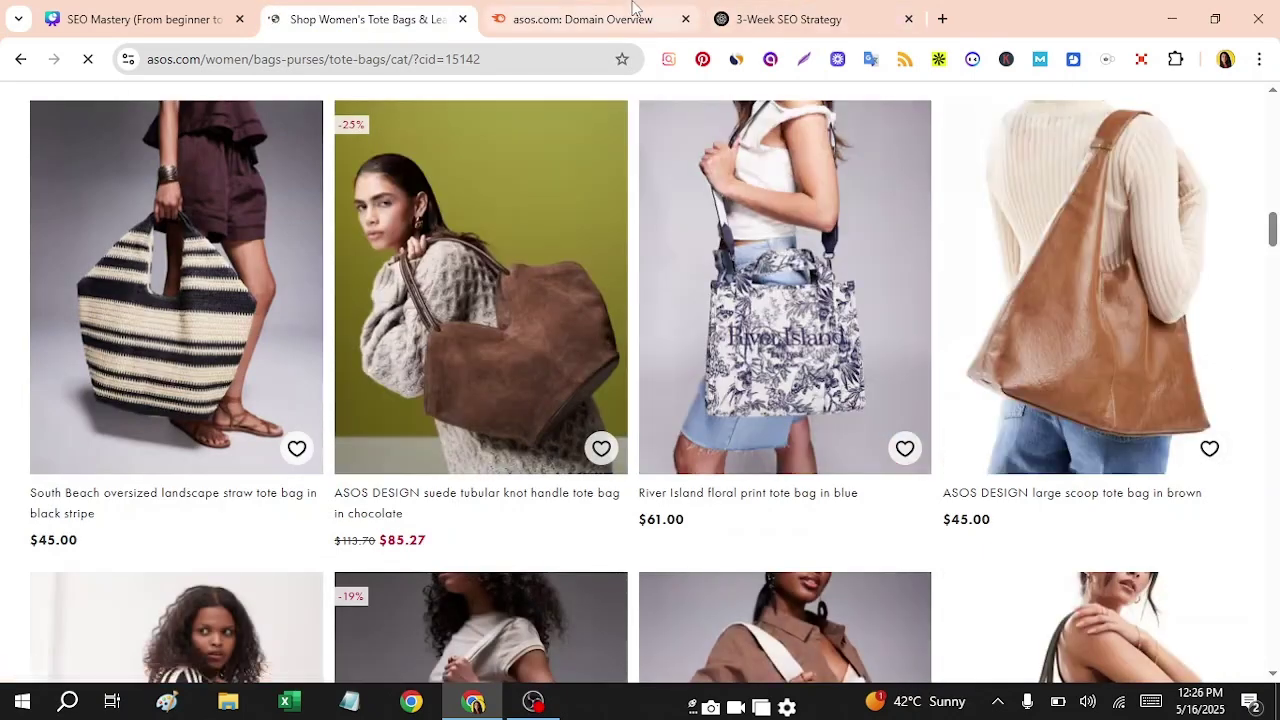
pyautogui.click(632, 8)
pyautogui.moveTo(1275, 178); pyautogui.dragTo(1275, 222)
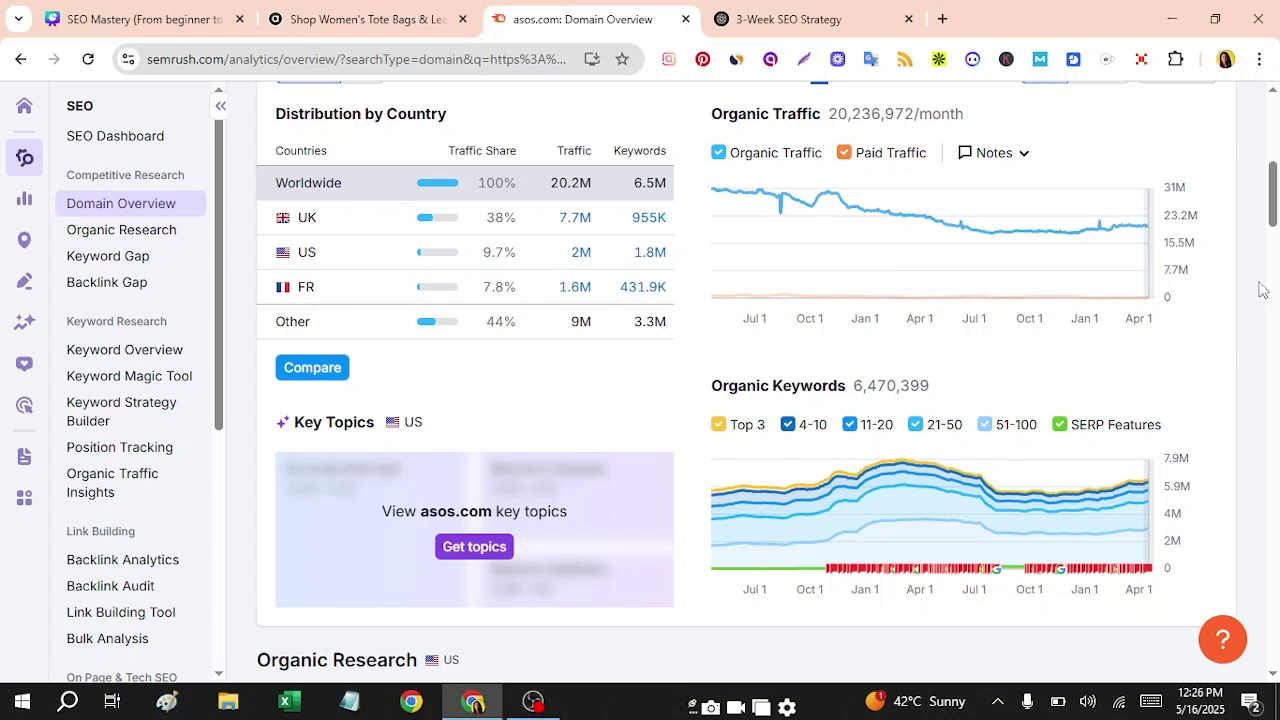
pyautogui.moveTo(1273, 220)
pyautogui.mouseDown()
pyautogui.moveTo(1273, 290)
pyautogui.moveTo(1273, 222)
pyautogui.mouseUp()
pyautogui.scroll(1, 1273, 222)
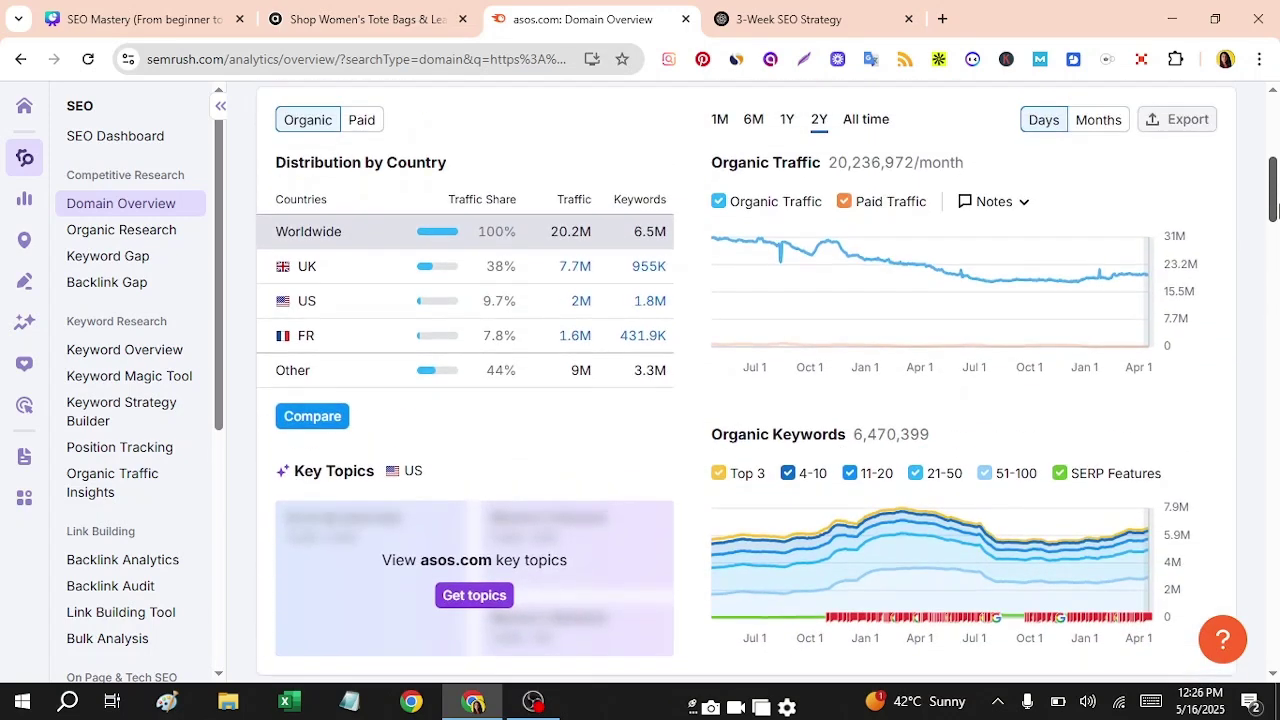
# Skim more tote bags on ASOS, and open the detailed Top Organic Keywords report for asos.com in Semrush
pyautogui.click(345, 16)
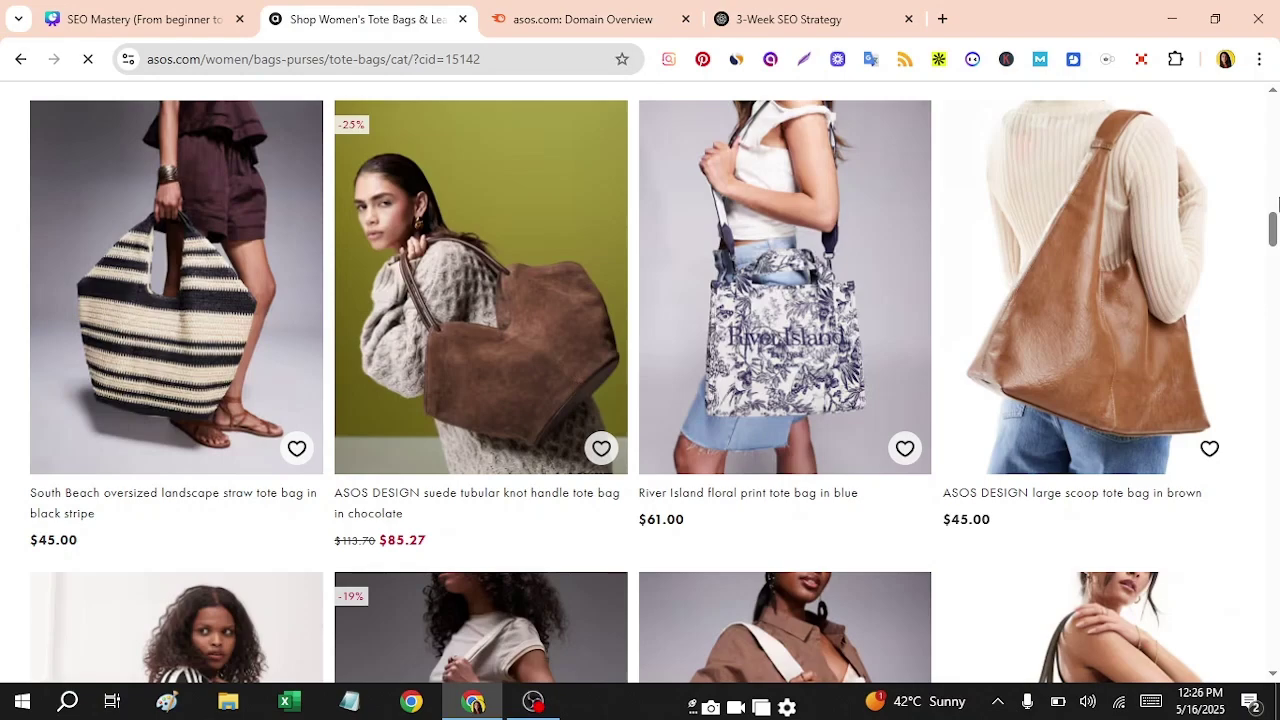
pyautogui.moveTo(1274, 233); pyautogui.dragTo(1274, 318)
pyautogui.click(600, 18)
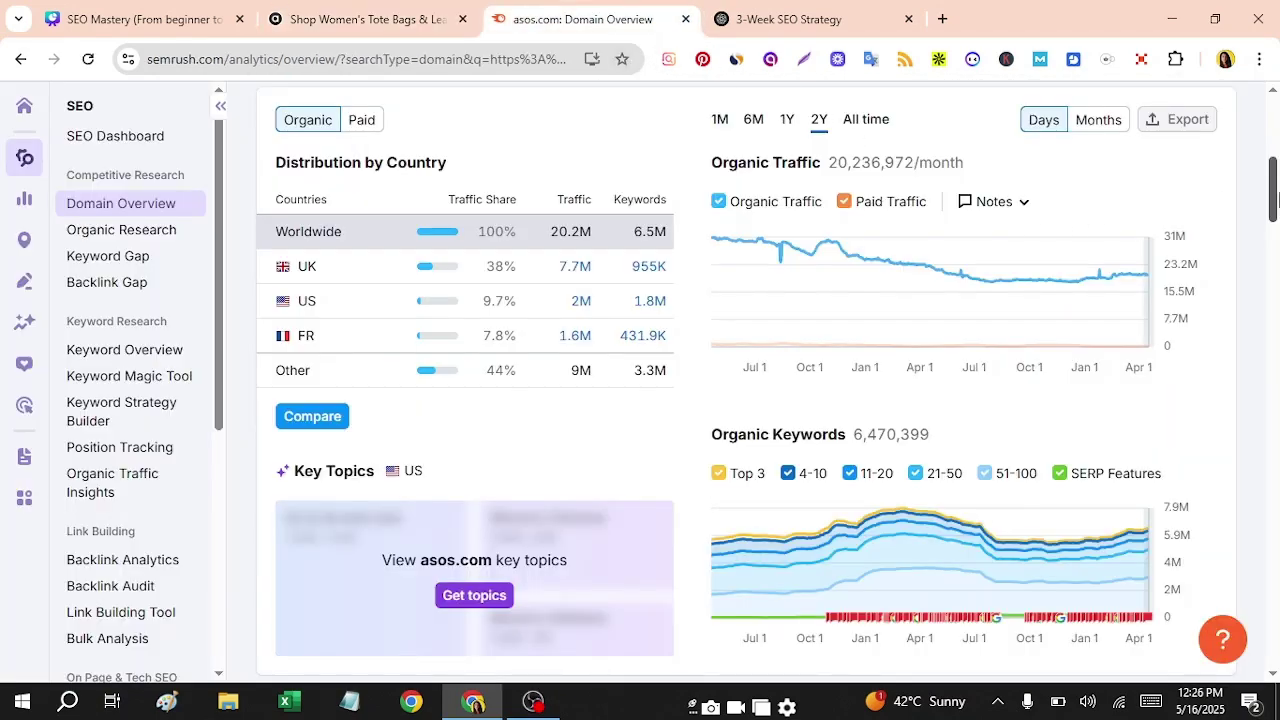
pyautogui.moveTo(1273, 200); pyautogui.dragTo(1273, 262)
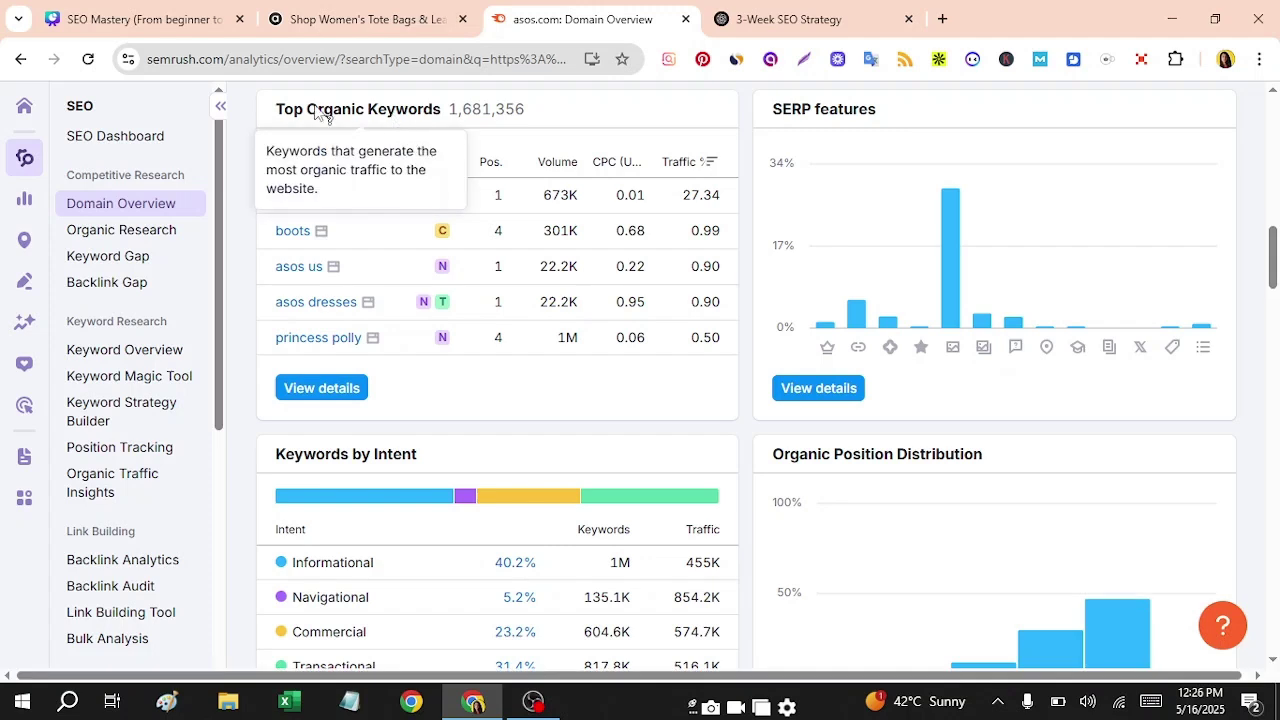
pyautogui.click(341, 393)
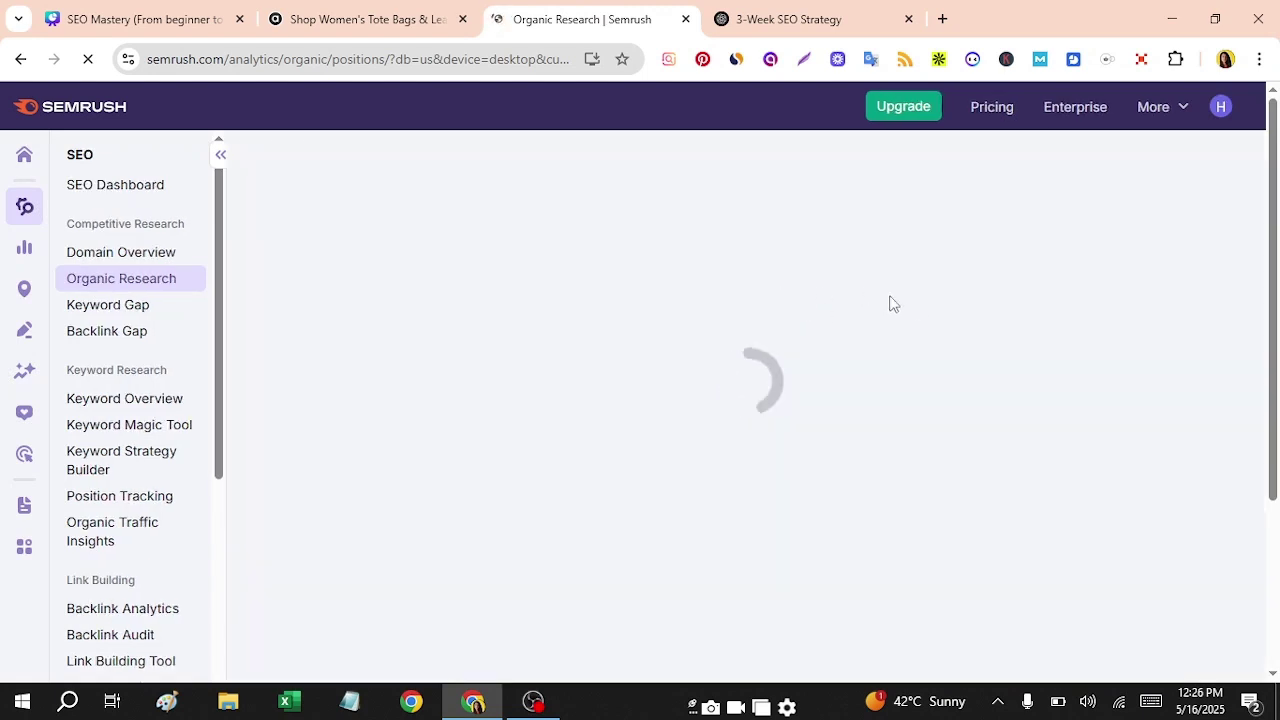
pyautogui.scroll(-2, 1270, 450)
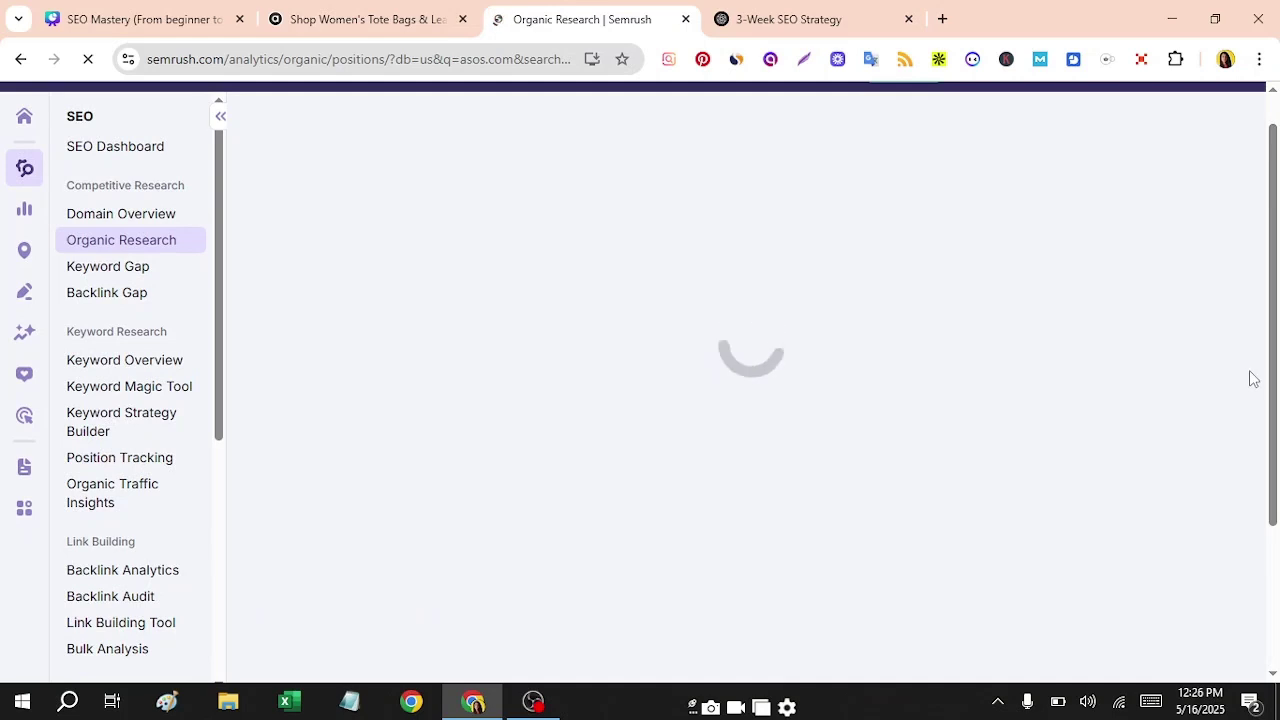
# Open the ASOS DESIGN large cord tote bag in cream on ASOS and review its product information sections
pyautogui.click(337, 22)
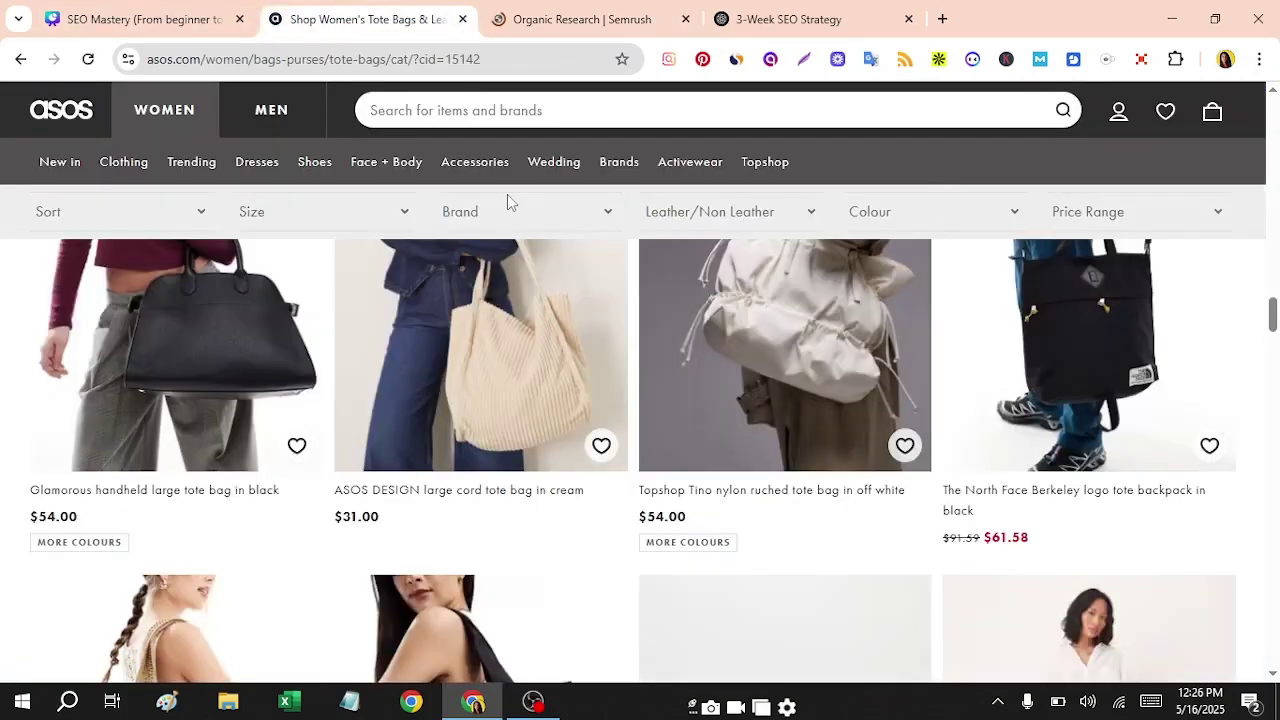
pyautogui.click(410, 490)
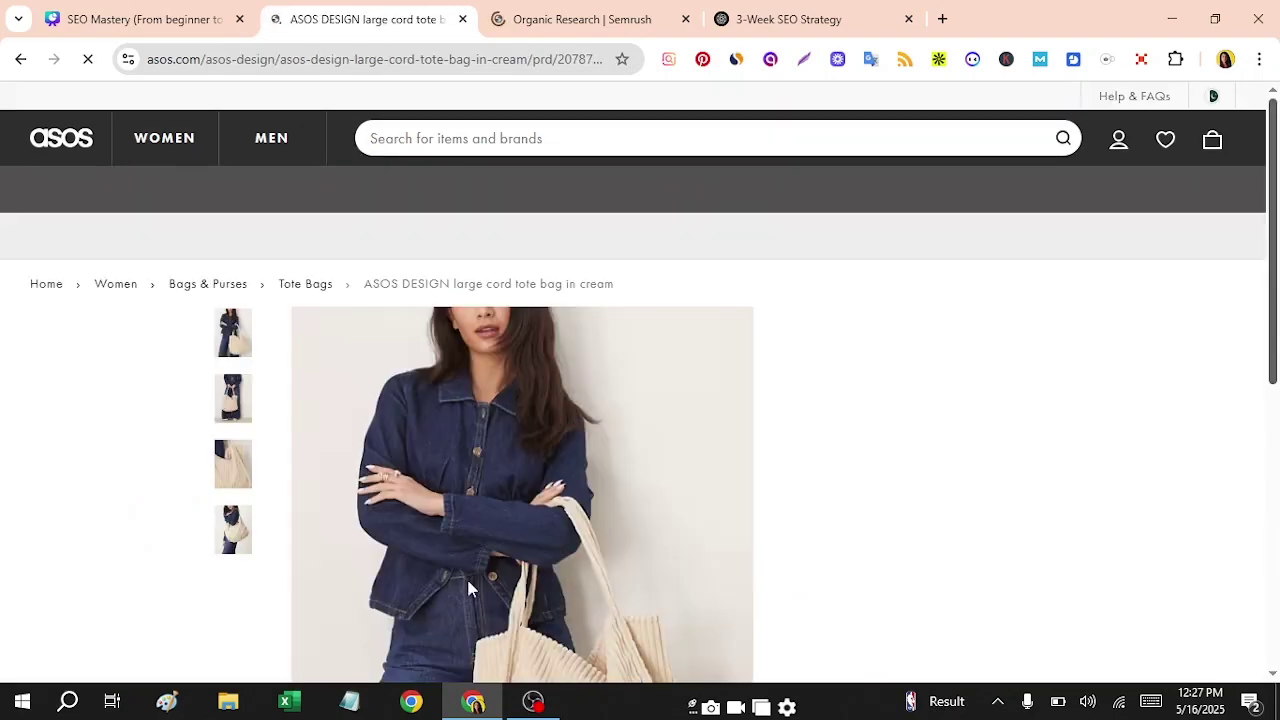
pyautogui.moveTo(1275, 260); pyautogui.dragTo(1272, 430)
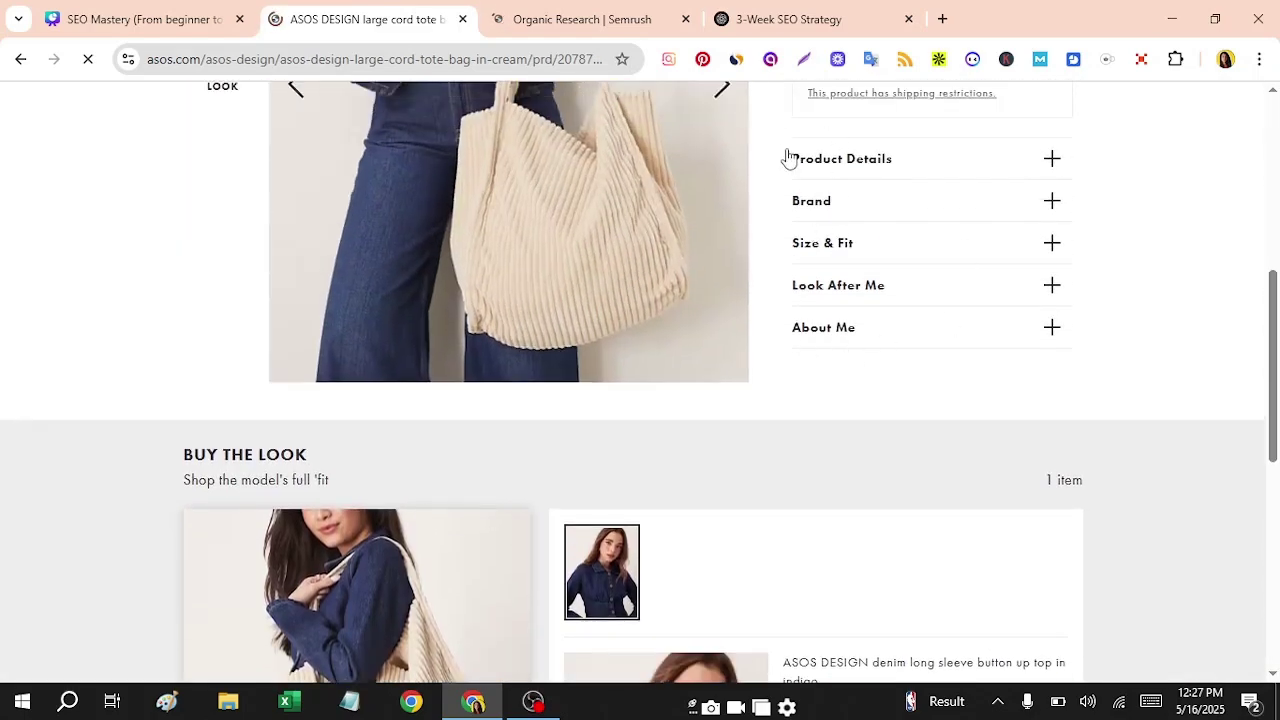
pyautogui.scroll(2, 988, 385)
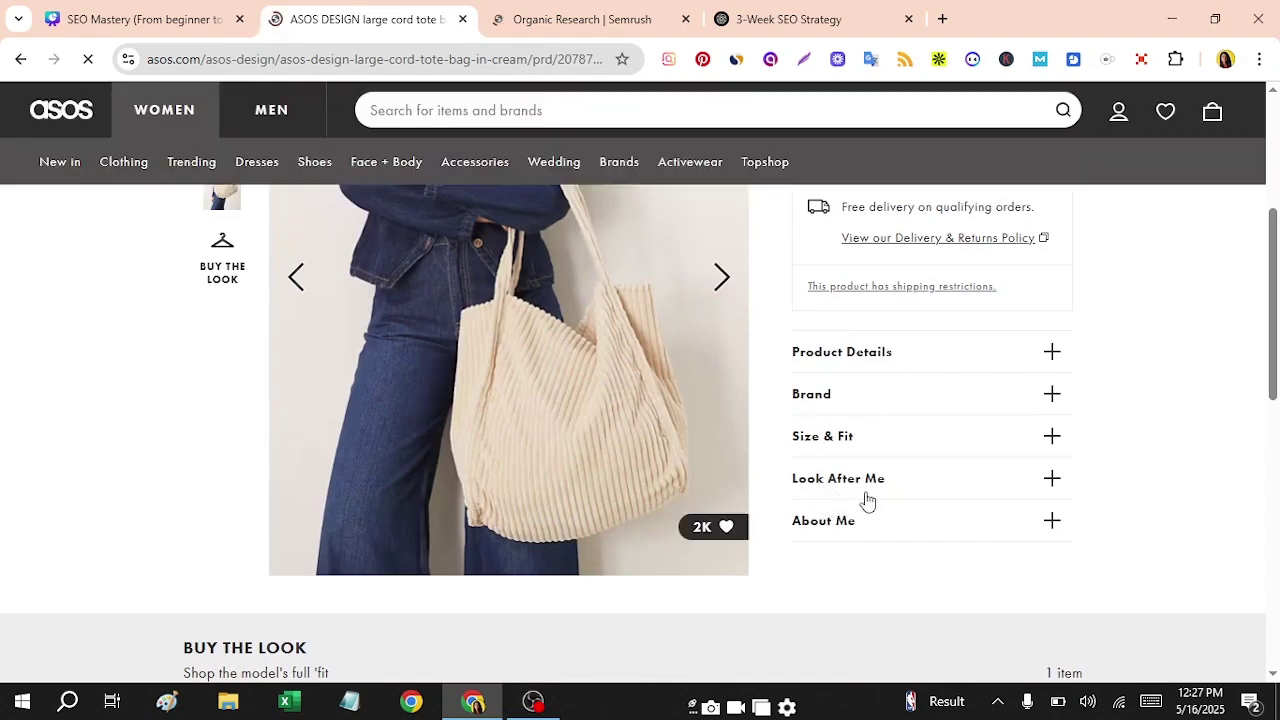
pyautogui.scroll(4, 1251, 334)
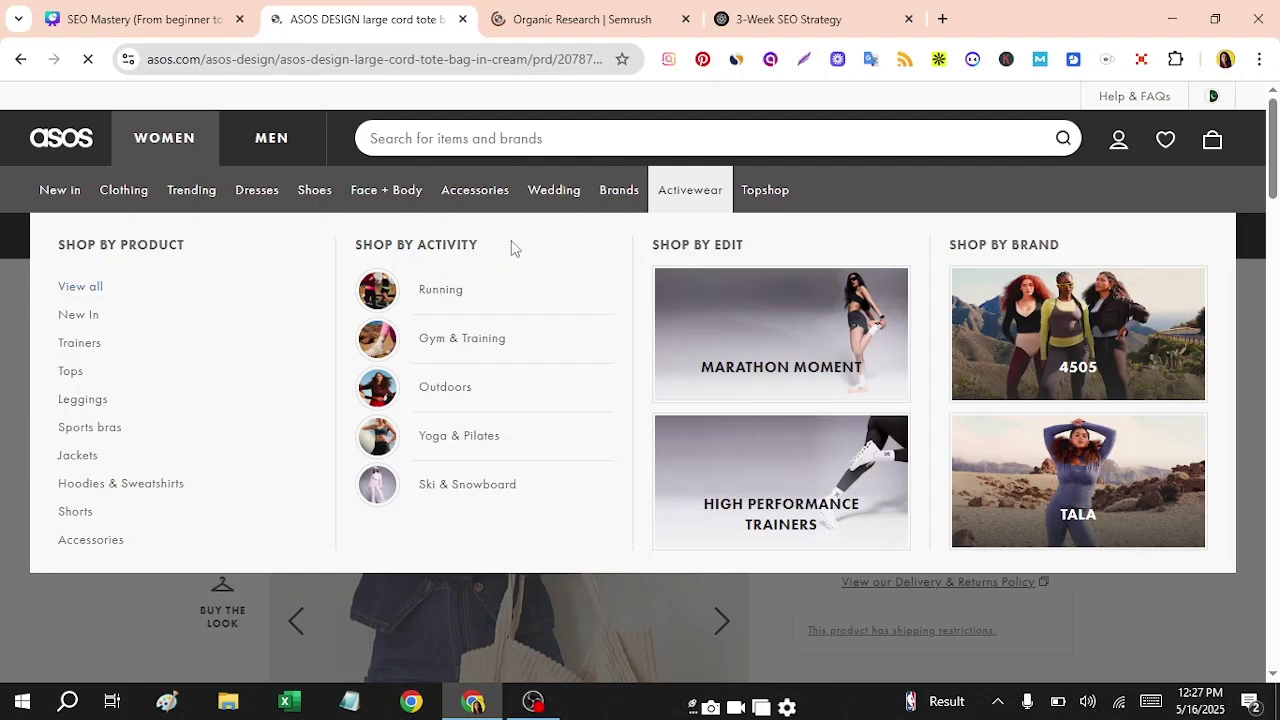
# Open the women's Earrings category from the Accessories jewellery options and skim the listed products
pyautogui.moveTo(261, 203)
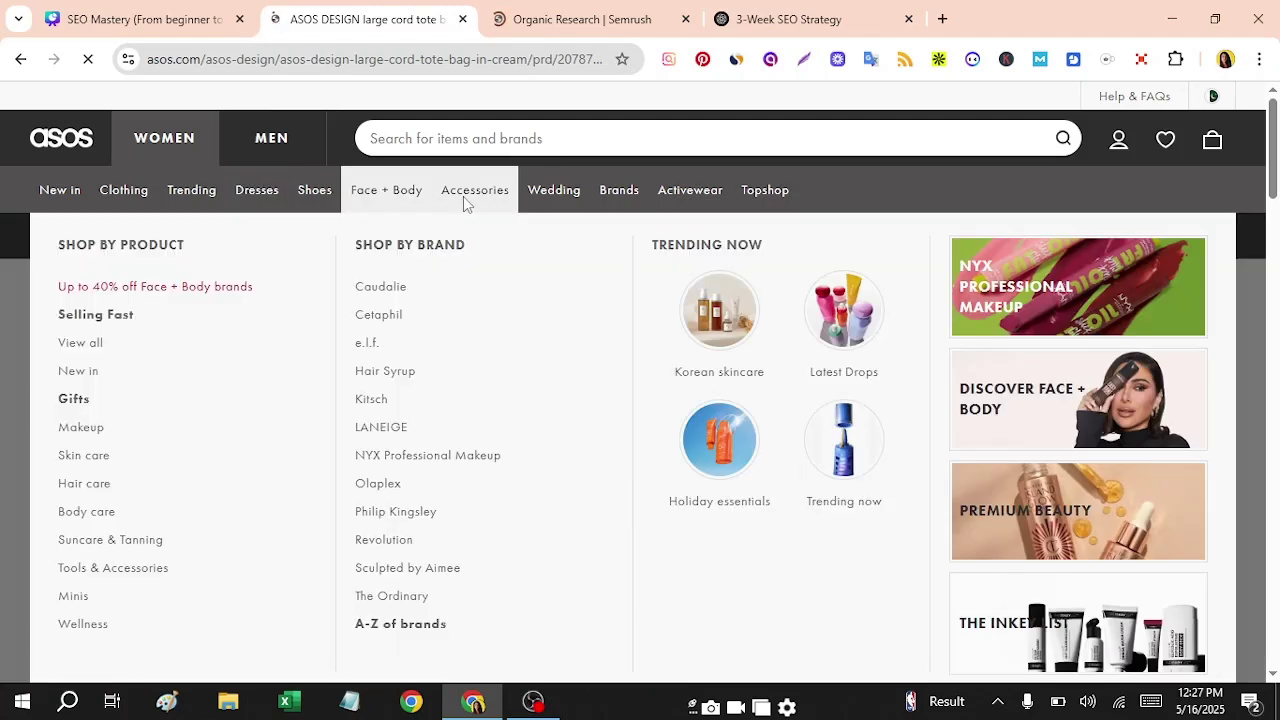
pyautogui.moveTo(467, 196)
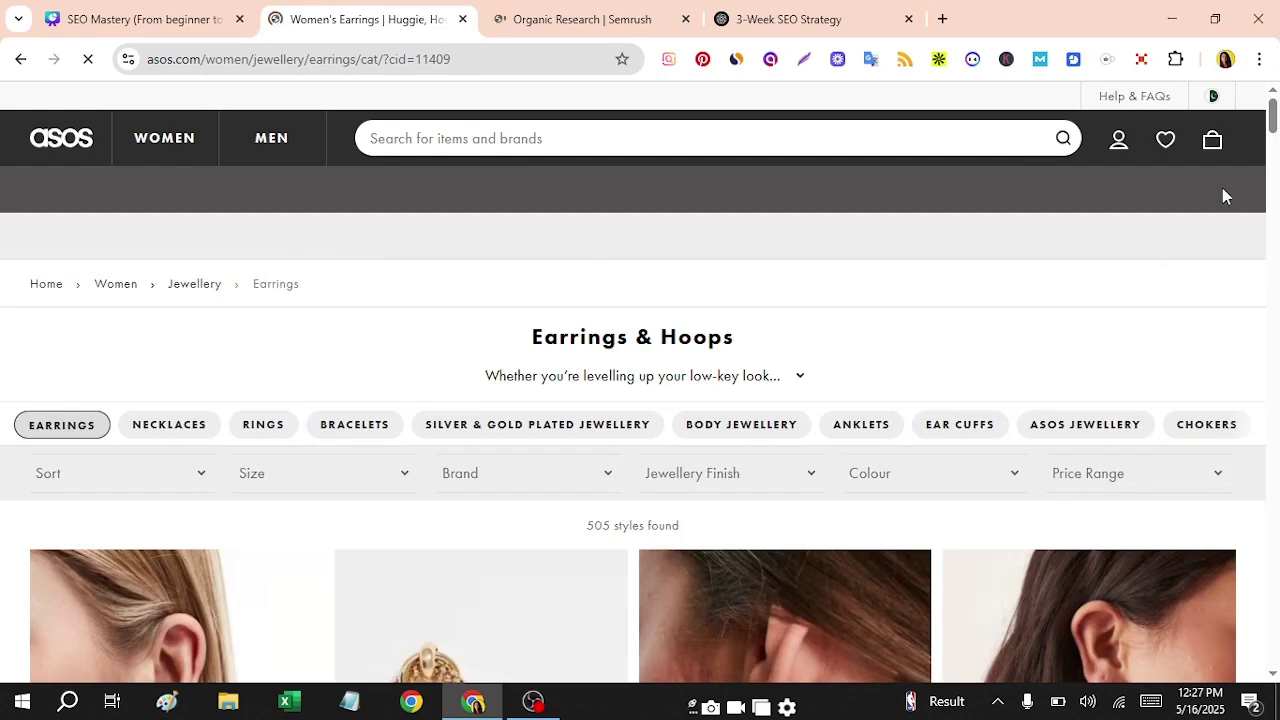
pyautogui.moveTo(1274, 122); pyautogui.dragTo(1272, 162)
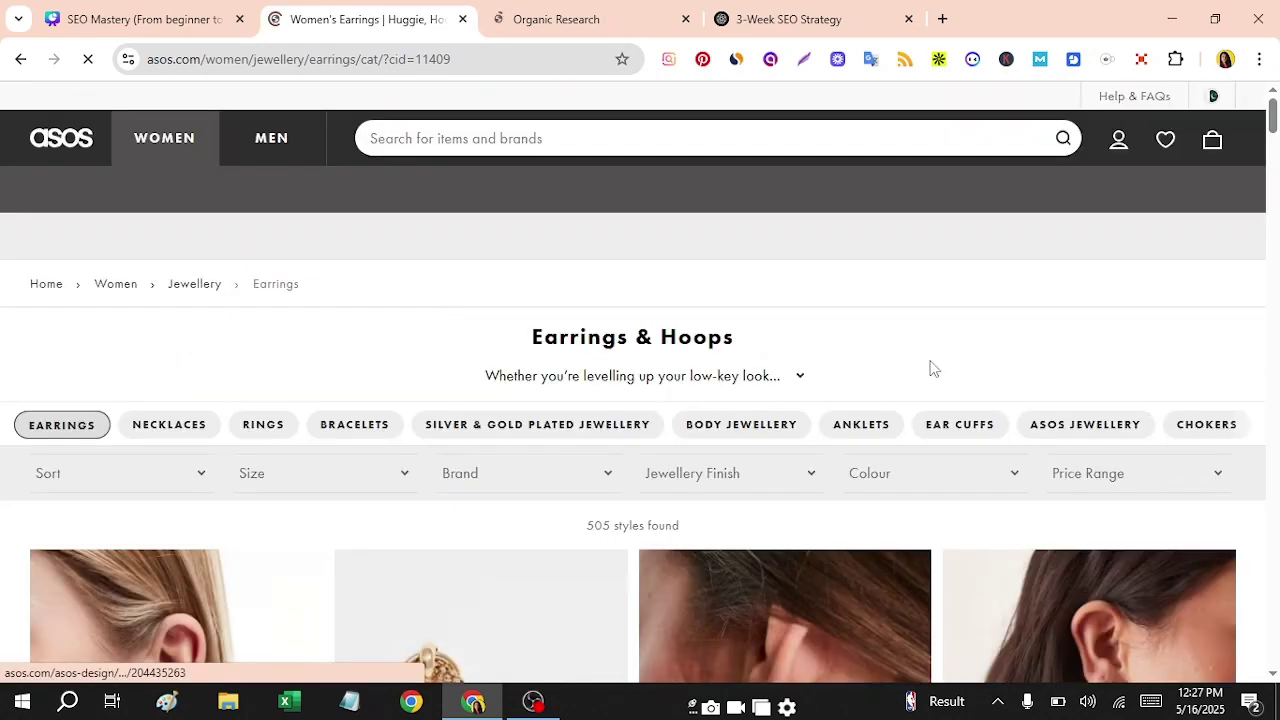
pyautogui.moveTo(1274, 115); pyautogui.dragTo(1276, 150)
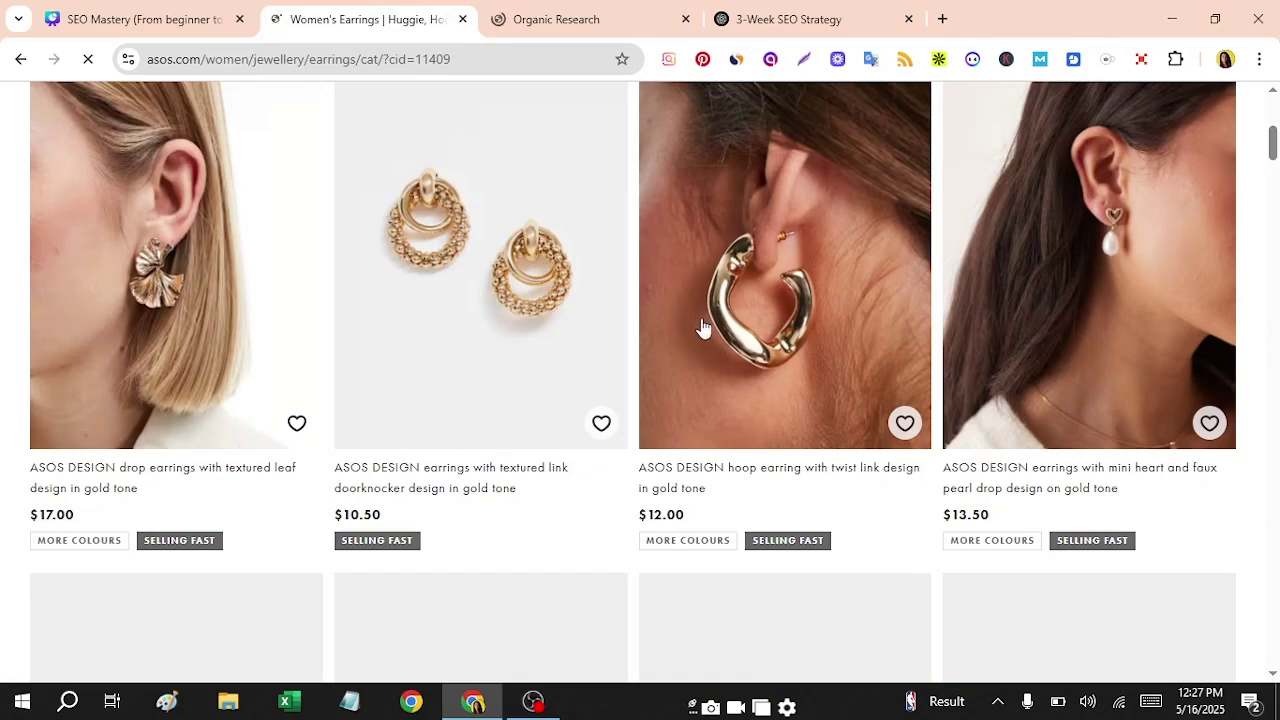
# Open the gold tone earrings with textured link doorknocker design and review the product page's details and recommendations
pyautogui.click(465, 477)
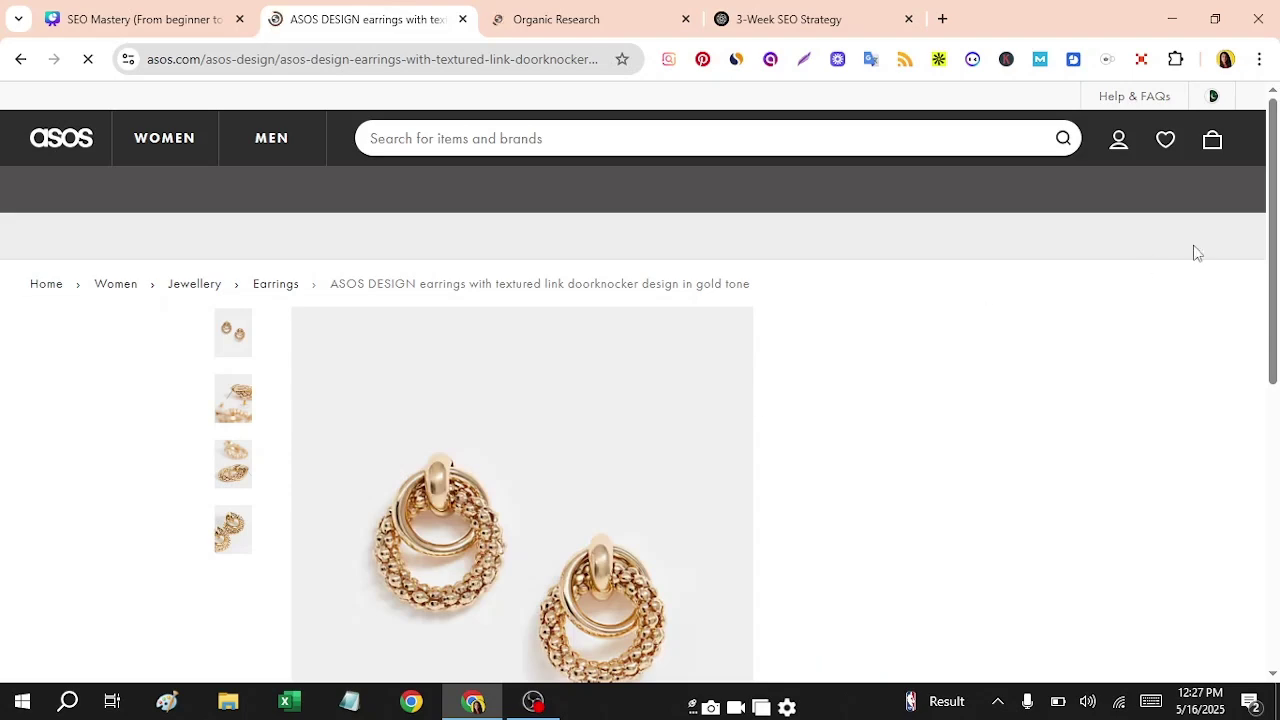
pyautogui.moveTo(1277, 302); pyautogui.dragTo(1257, 358)
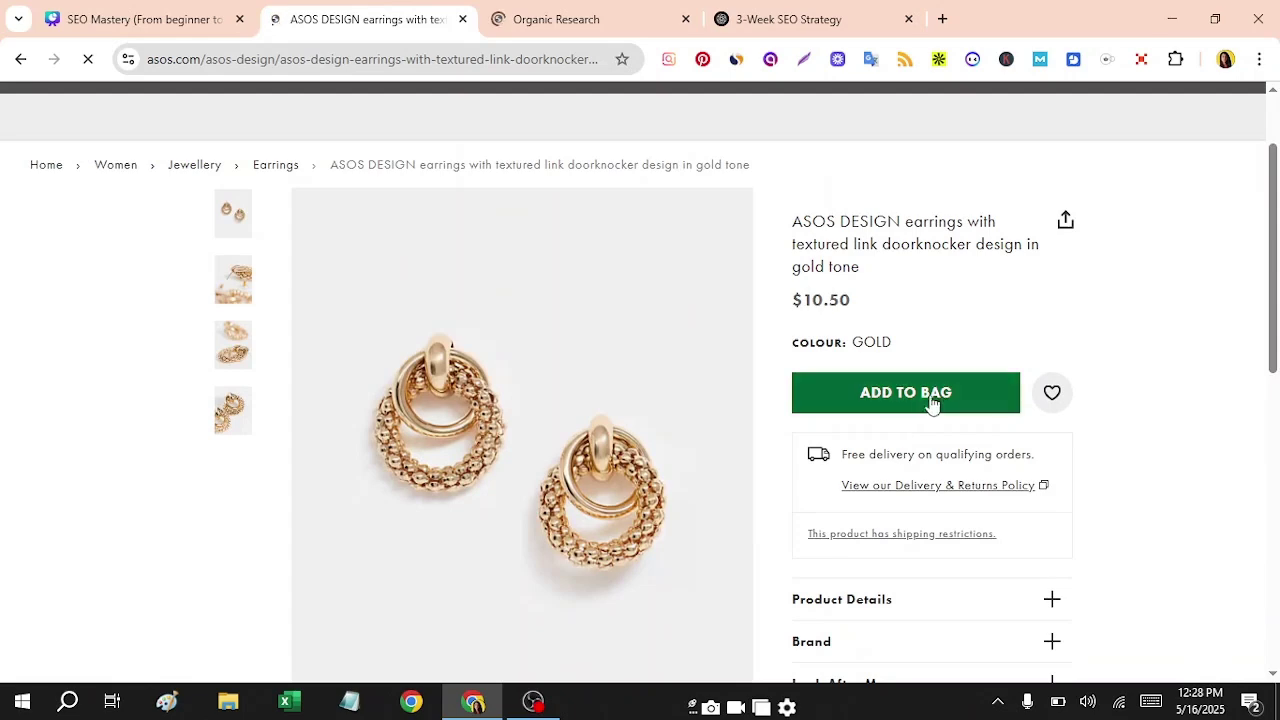
pyautogui.moveTo(1276, 338); pyautogui.dragTo(1278, 470)
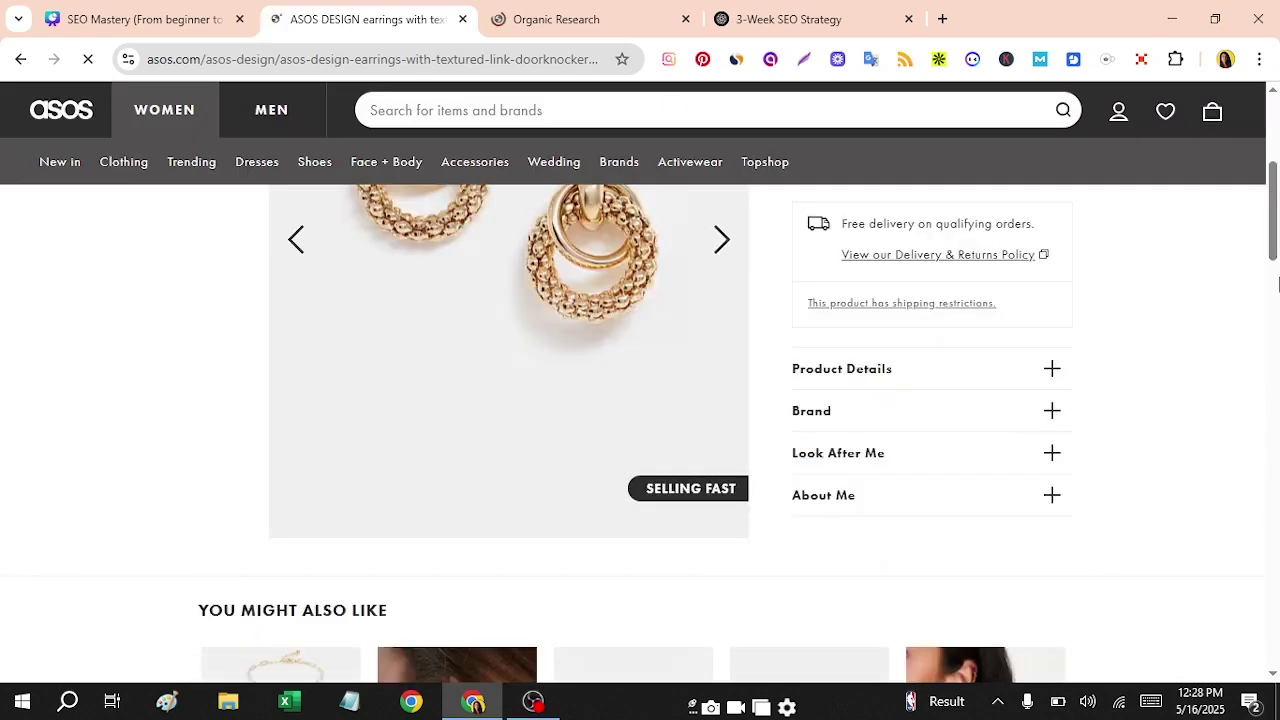
# Re-examine the gold tone earrings page on ASOS, including its price, rating, information sections and recommended jewellery
pyautogui.scroll(2, 514, 421)
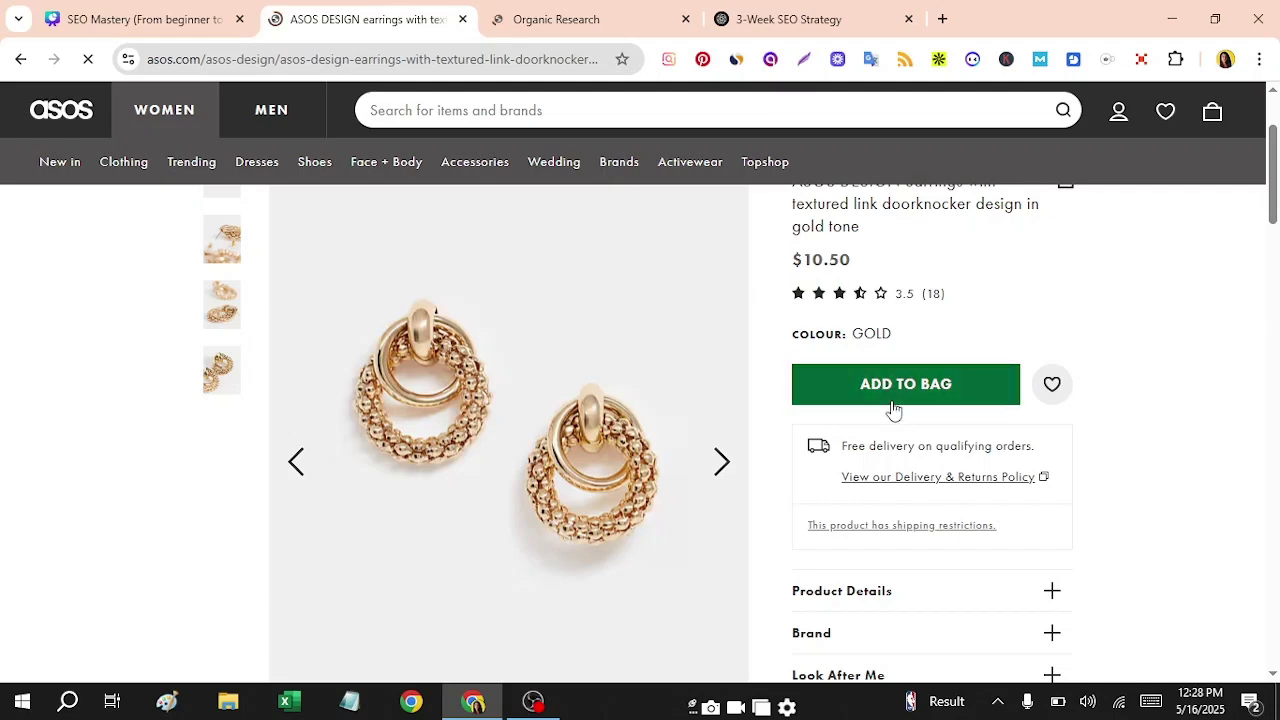
pyautogui.moveTo(1274, 213)
pyautogui.mouseDown()
pyautogui.moveTo(1278, 337)
pyautogui.moveTo(1272, 215)
pyautogui.mouseUp()
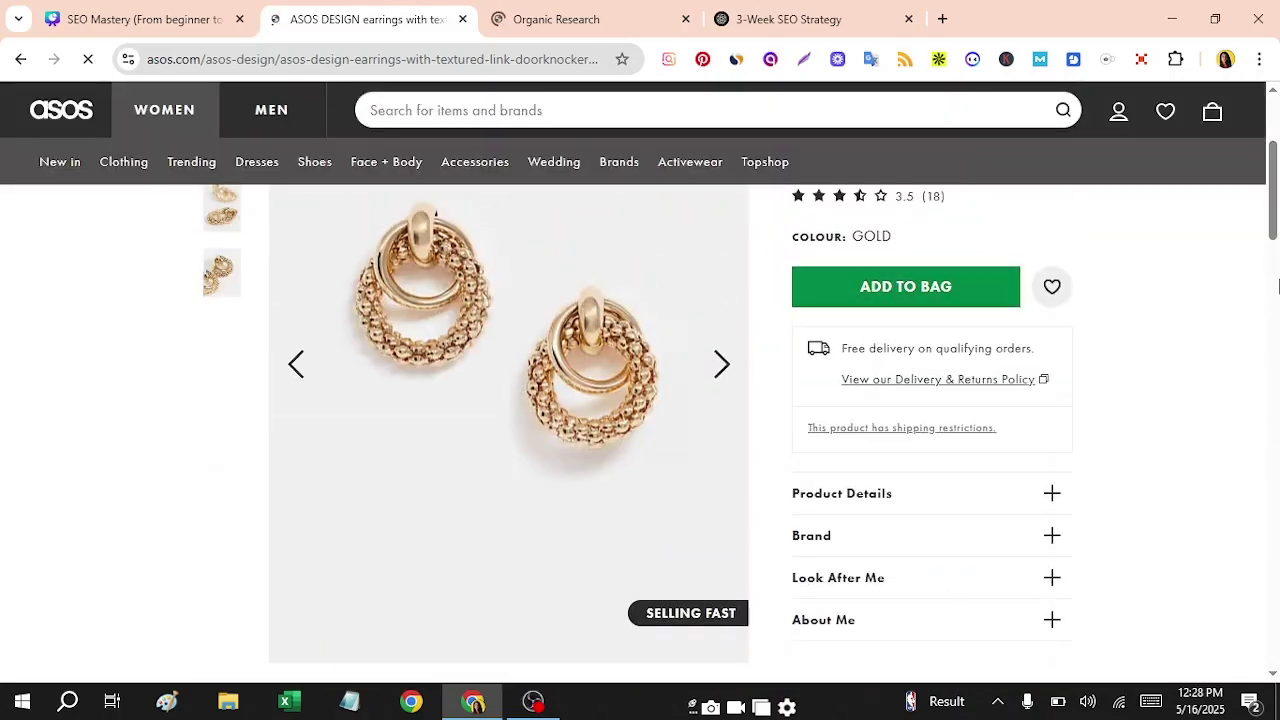
pyautogui.moveTo(1274, 228); pyautogui.dragTo(1211, 220)
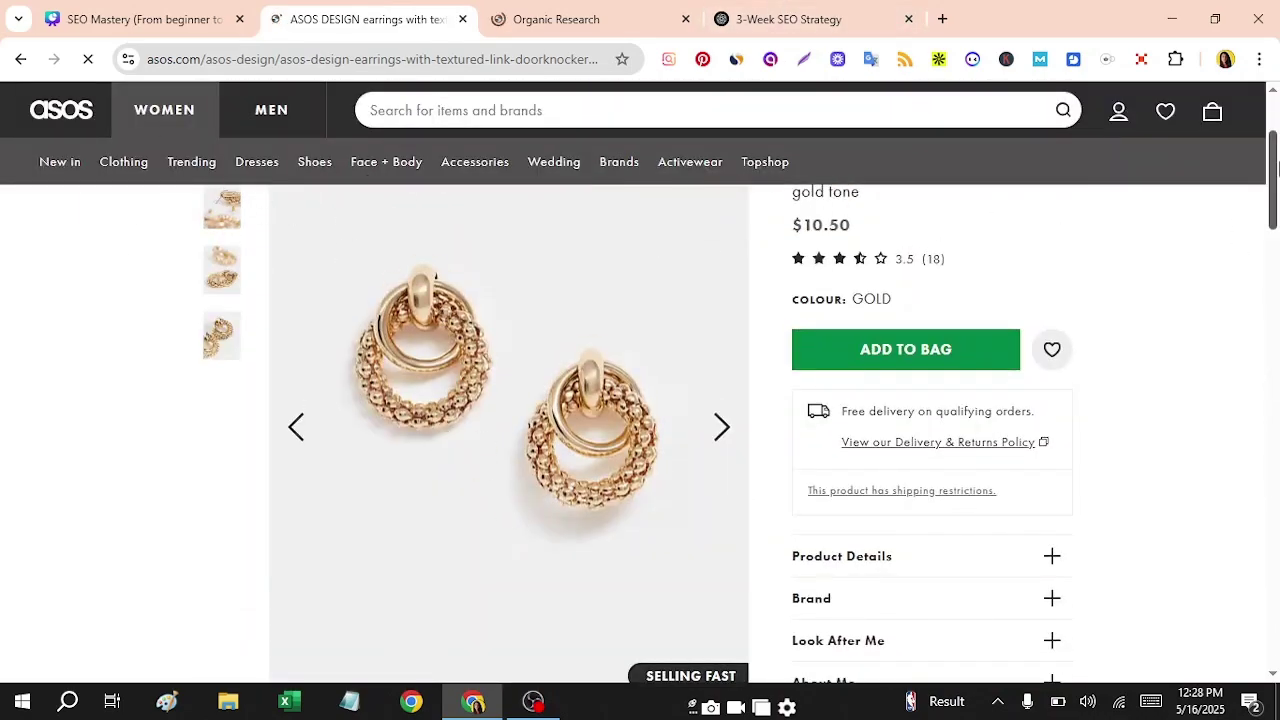
pyautogui.moveTo(1276, 155); pyautogui.dragTo(1276, 135)
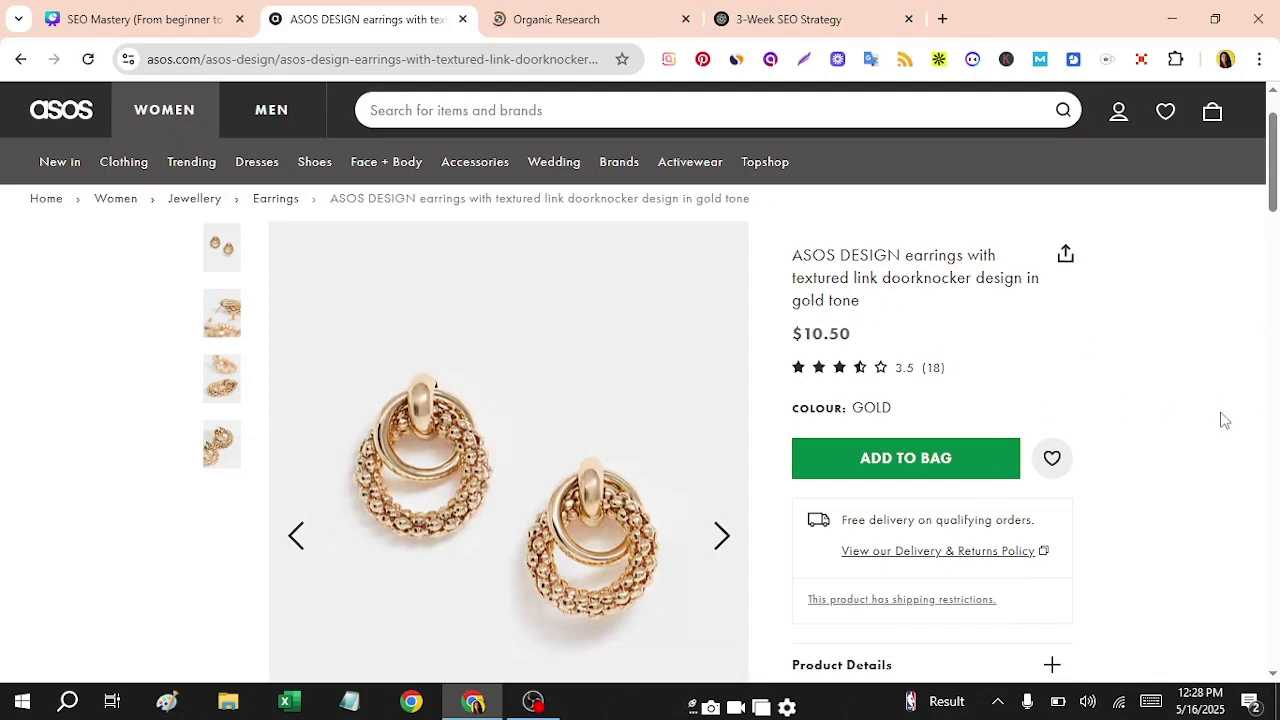
pyautogui.scroll(-4, 1203, 216)
pyautogui.moveTo(1273, 260); pyautogui.dragTo(1273, 425)
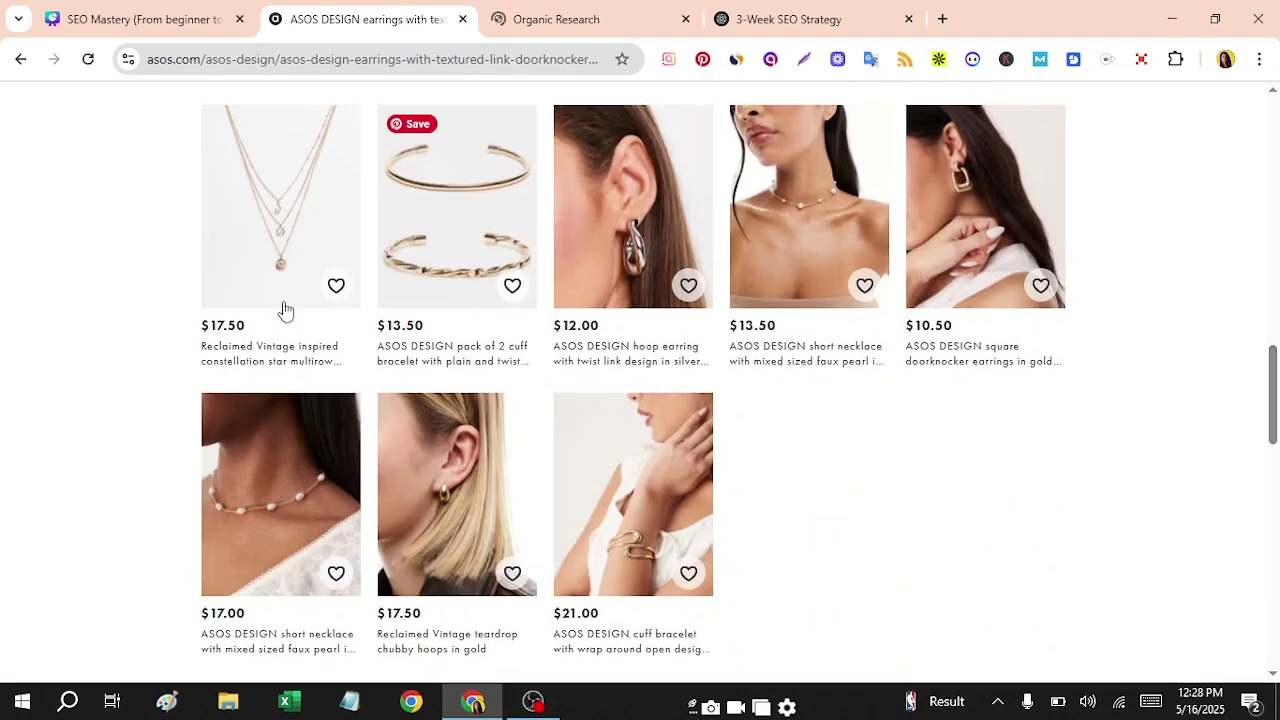
pyautogui.moveTo(1270, 367); pyautogui.dragTo(1229, 166)
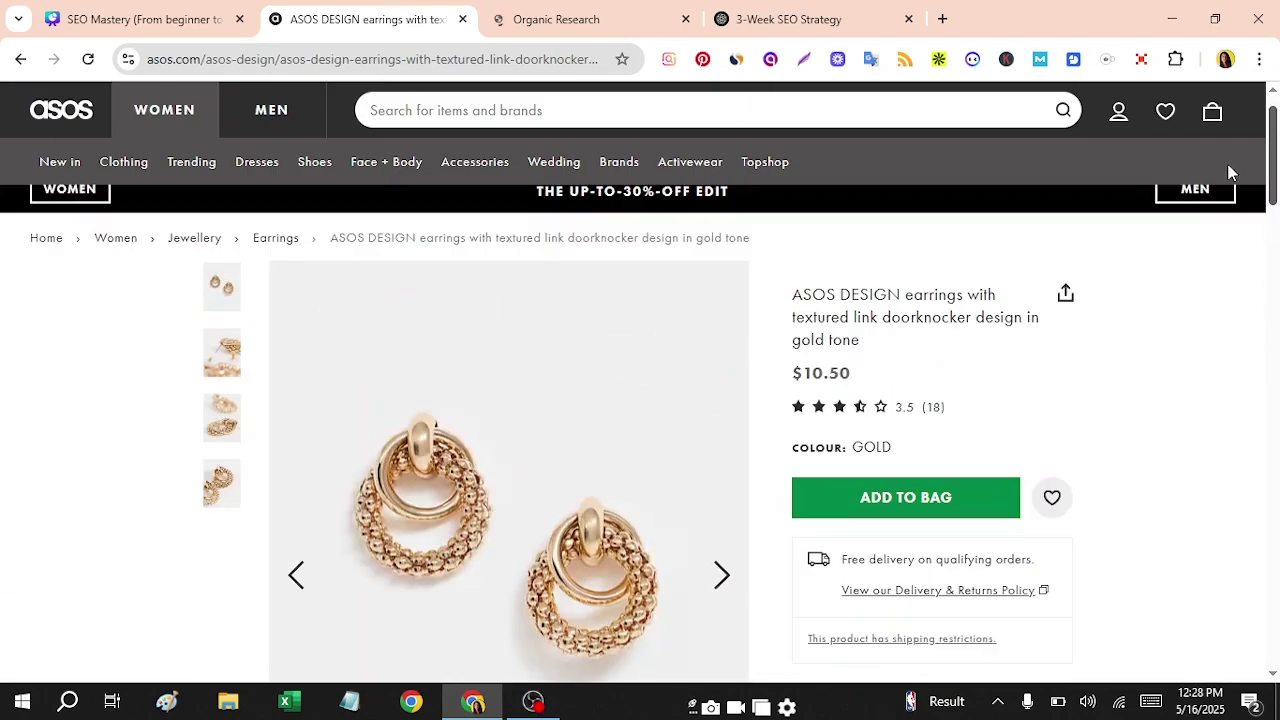
pyautogui.scroll(-2, 1278, 256)
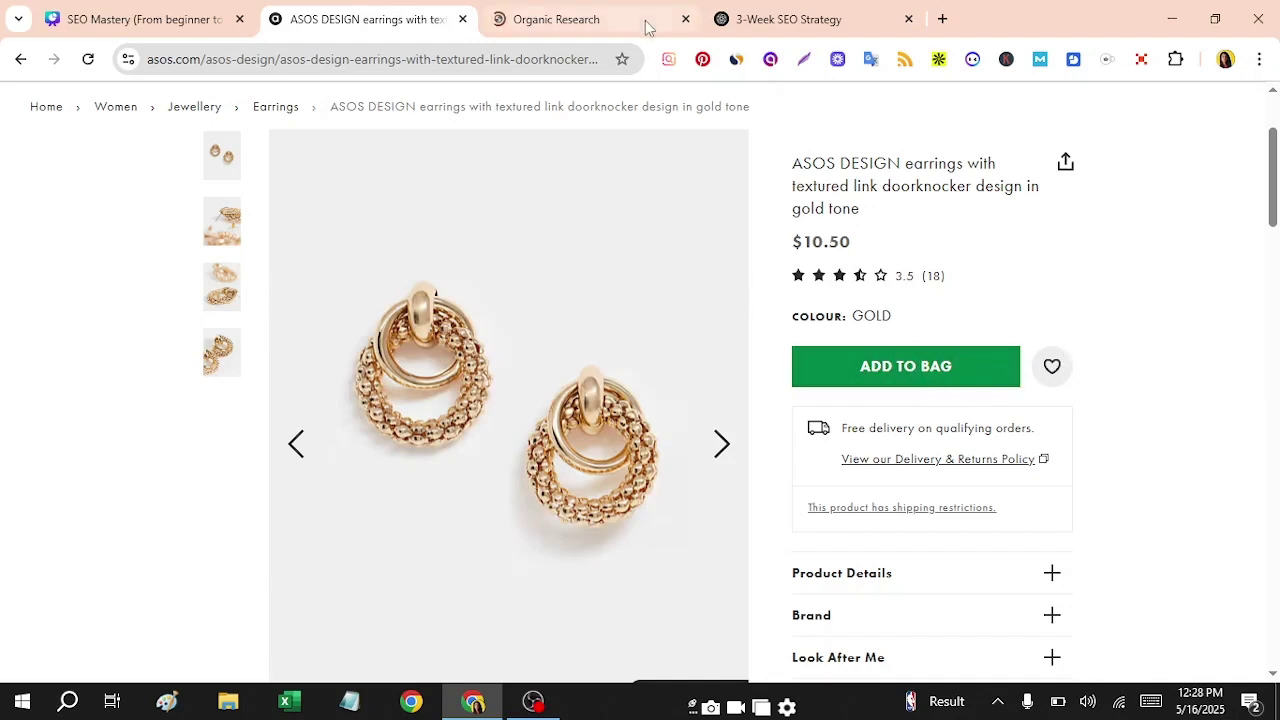
# Switch to Semrush and look over the Organic Research Positions report for asos.com
pyautogui.click(580, 16)
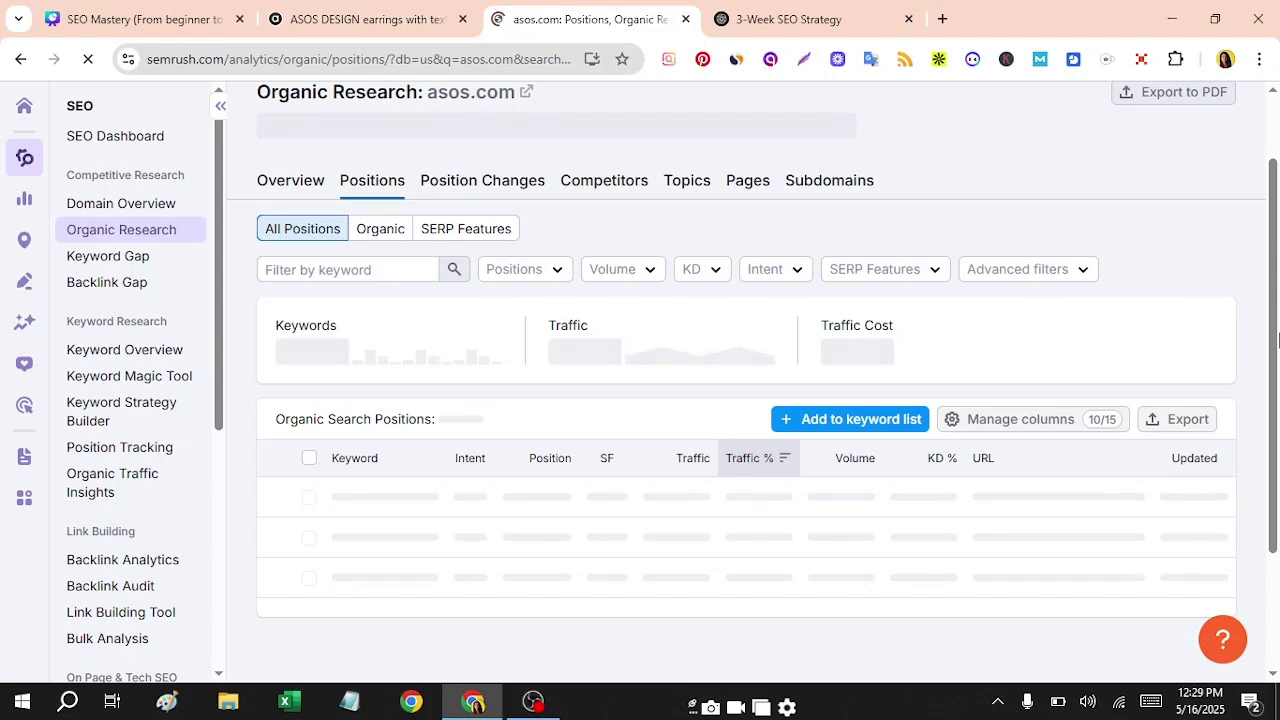
pyautogui.scroll(-2, 1278, 335)
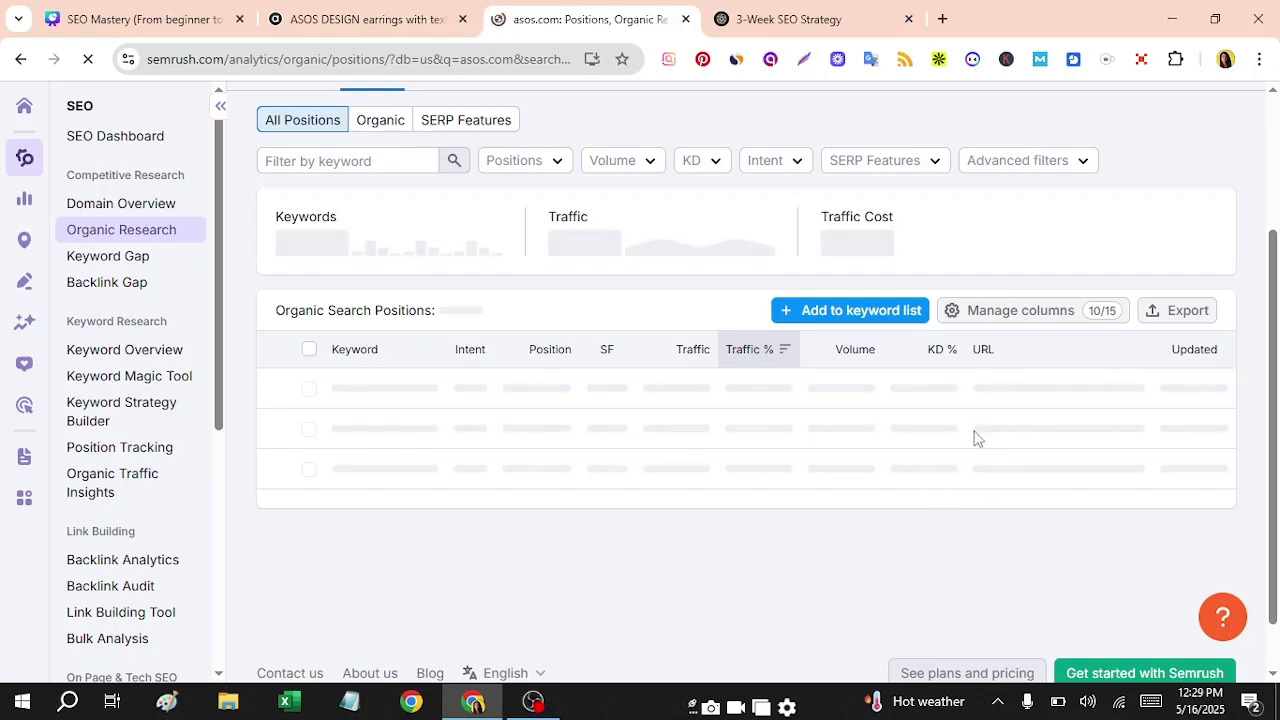
pyautogui.moveTo(1279, 495); pyautogui.dragTo(1279, 551)
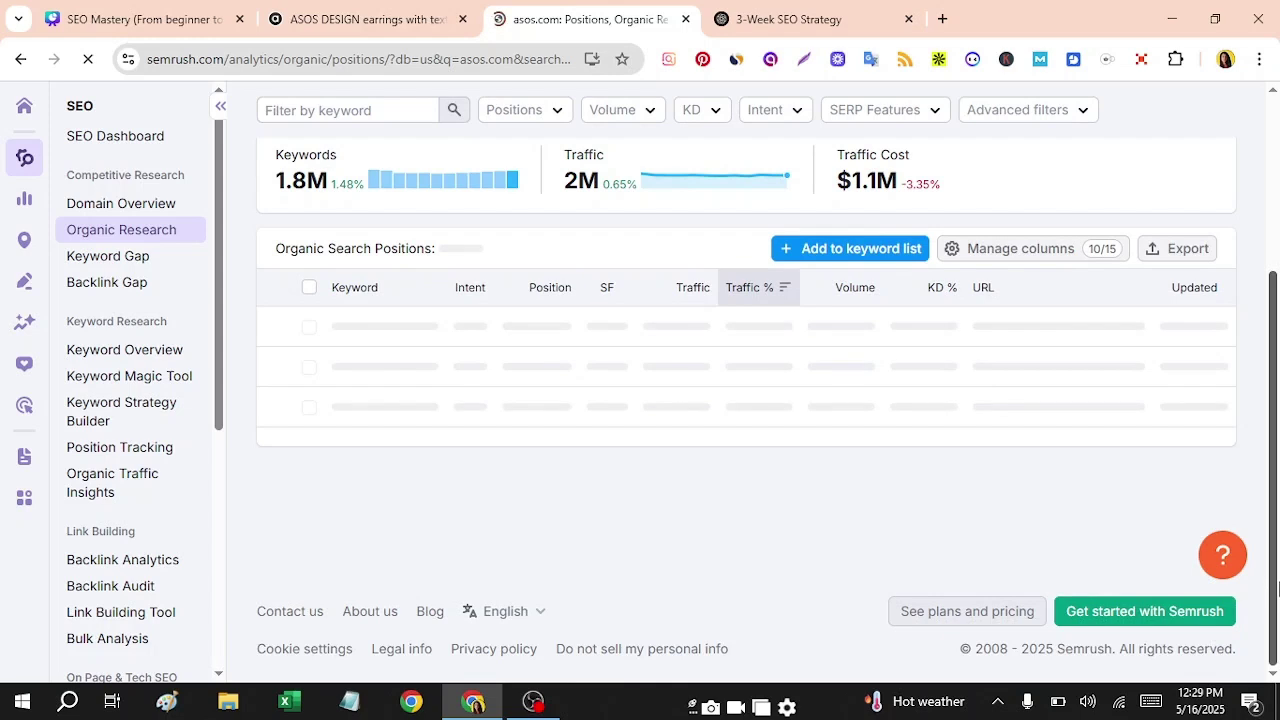
pyautogui.moveTo(1278, 590); pyautogui.dragTo(1277, 543)
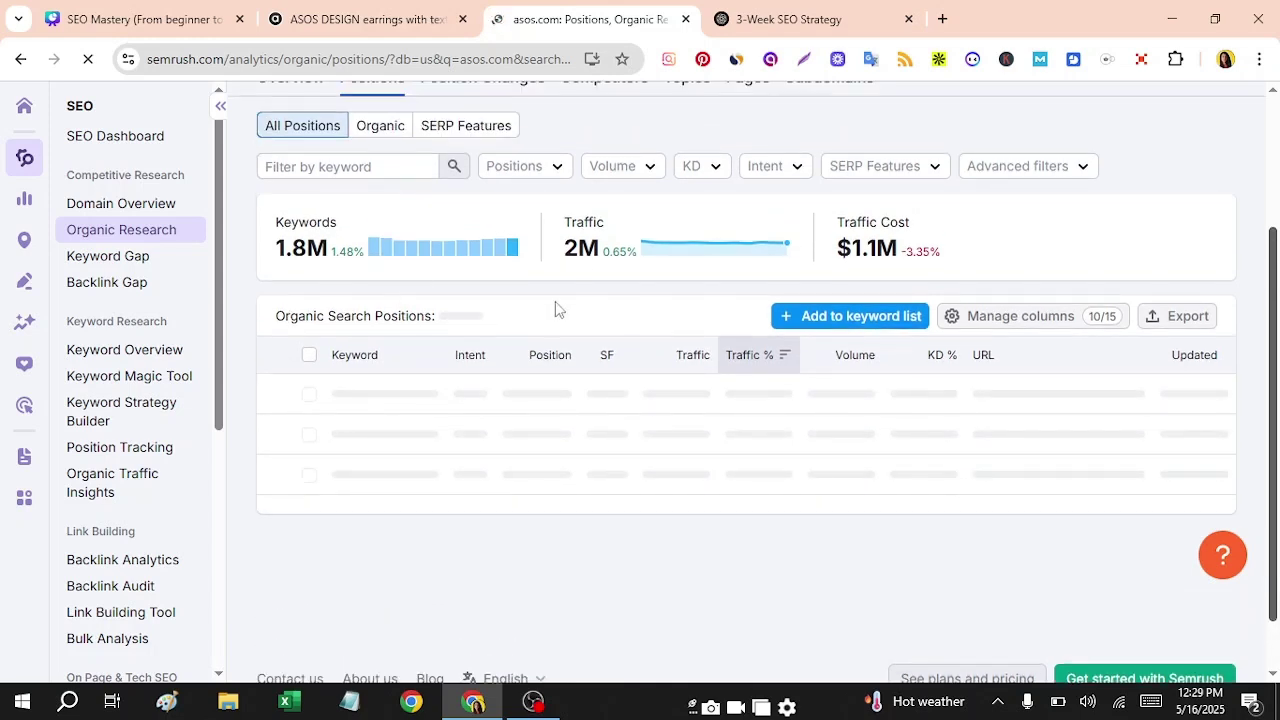
# Switch to the ChatGPT 3-Week SEO Strategy chat and read the ASOS prompt and the start of the step-by-step guide
pyautogui.click(790, 19)
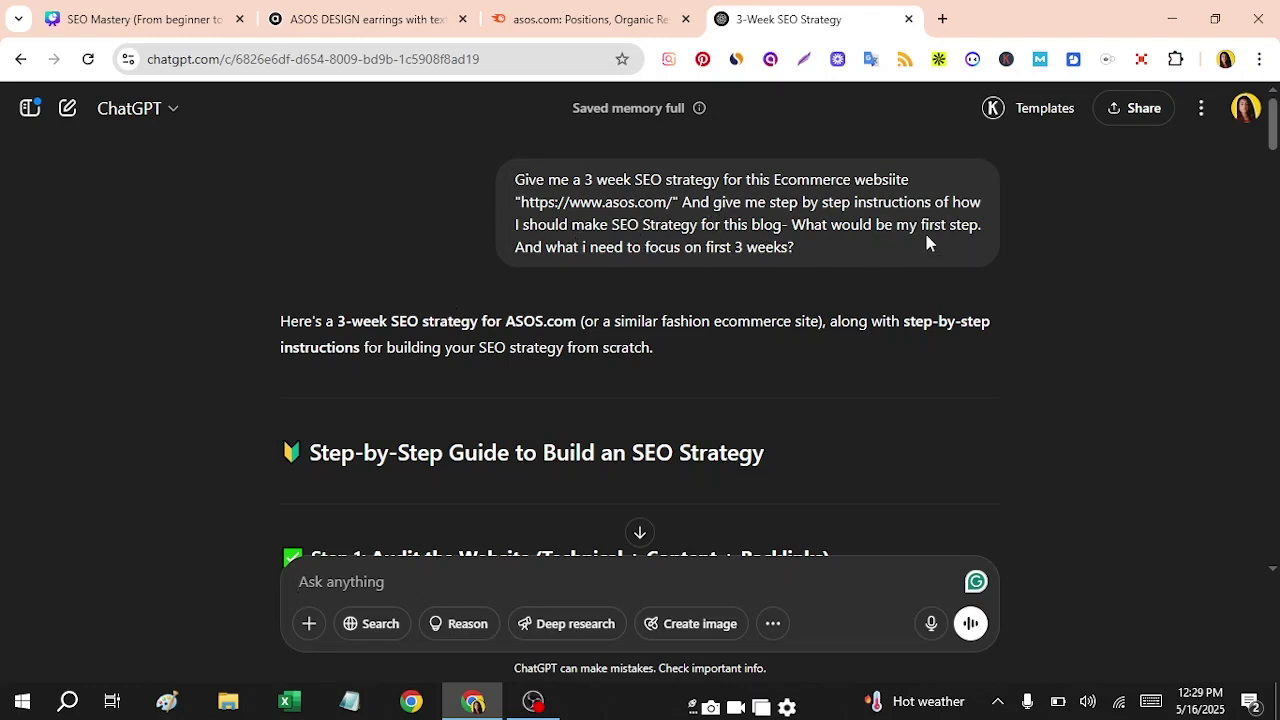
pyautogui.moveTo(1274, 148); pyautogui.dragTo(1268, 208)
pyautogui.scroll(3, 780, 330)
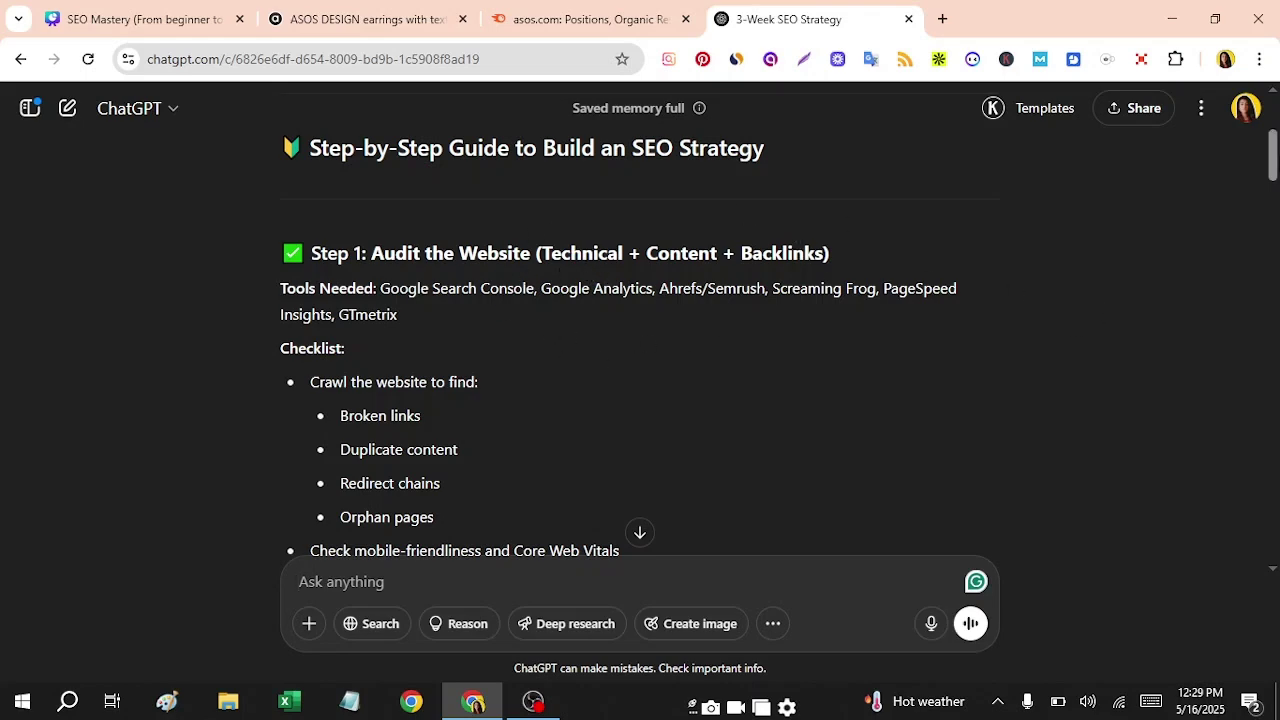
pyautogui.scroll(3, 1273, 130)
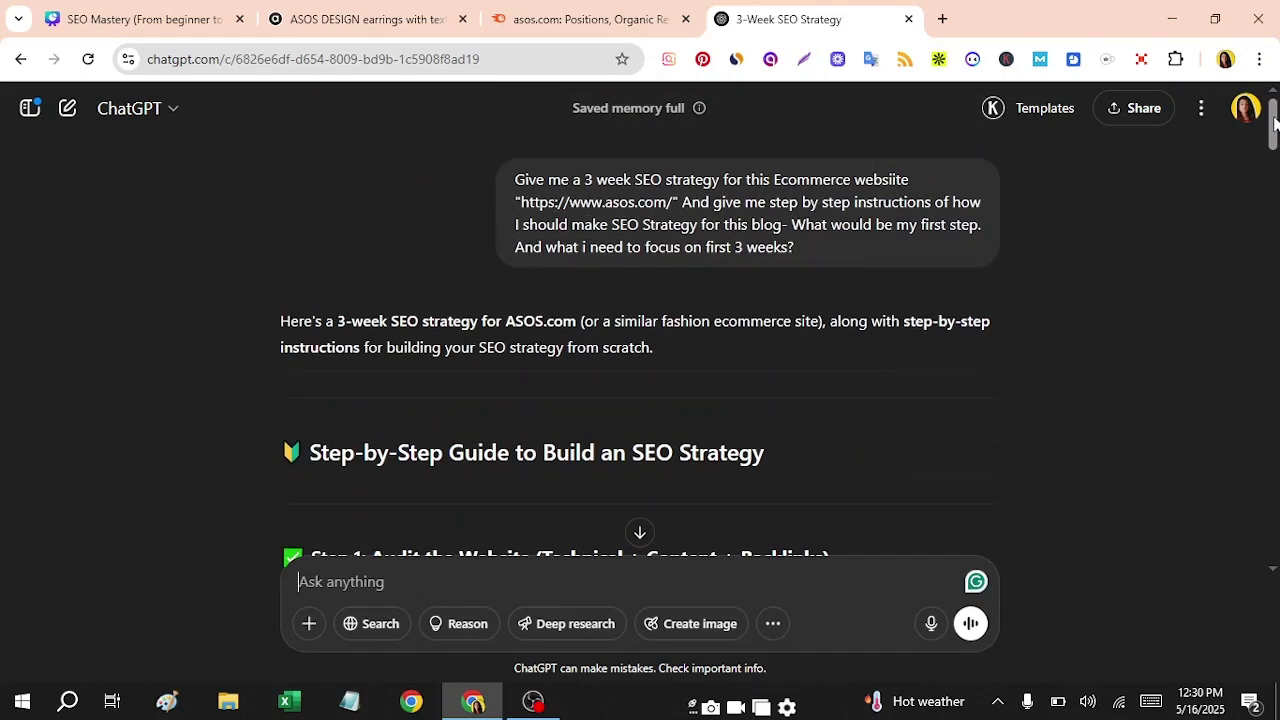
pyautogui.scroll(-2, 1094, 330)
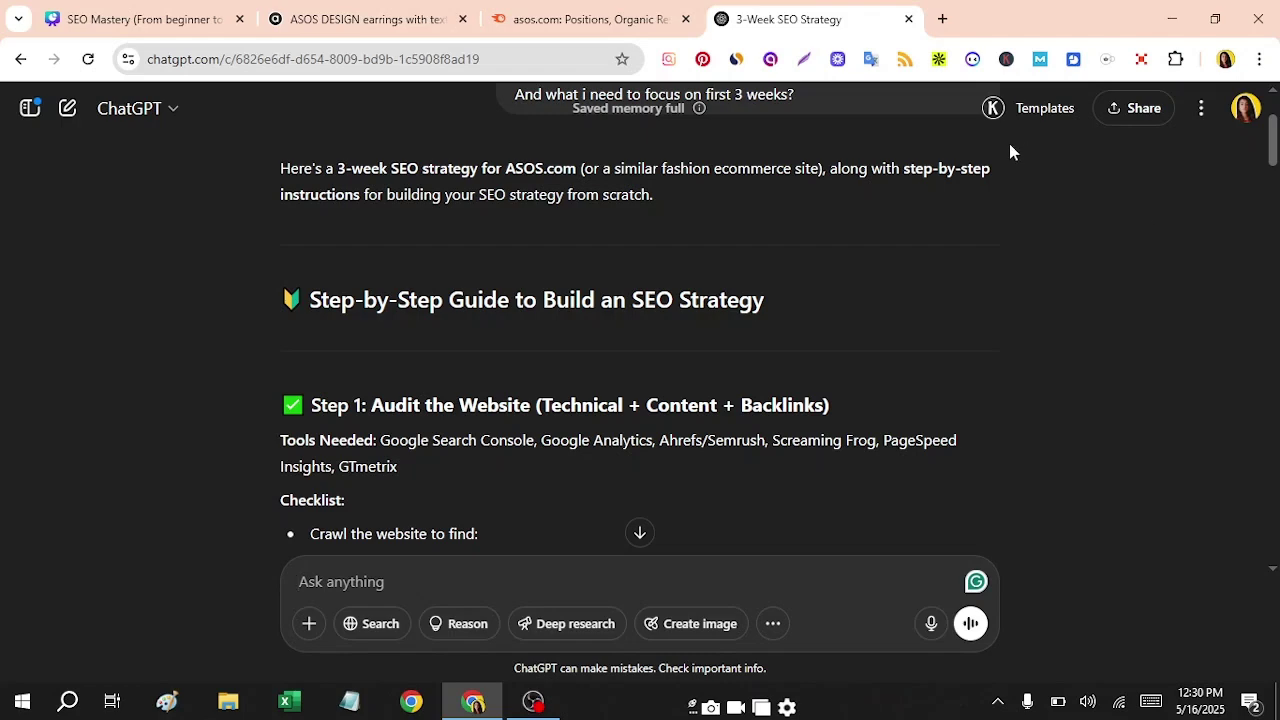
# Revisit the ASOS earrings page and the asos.com organic keyword positions in Semrush to relate them to the ChatGPT strategy
pyautogui.click(365, 19)
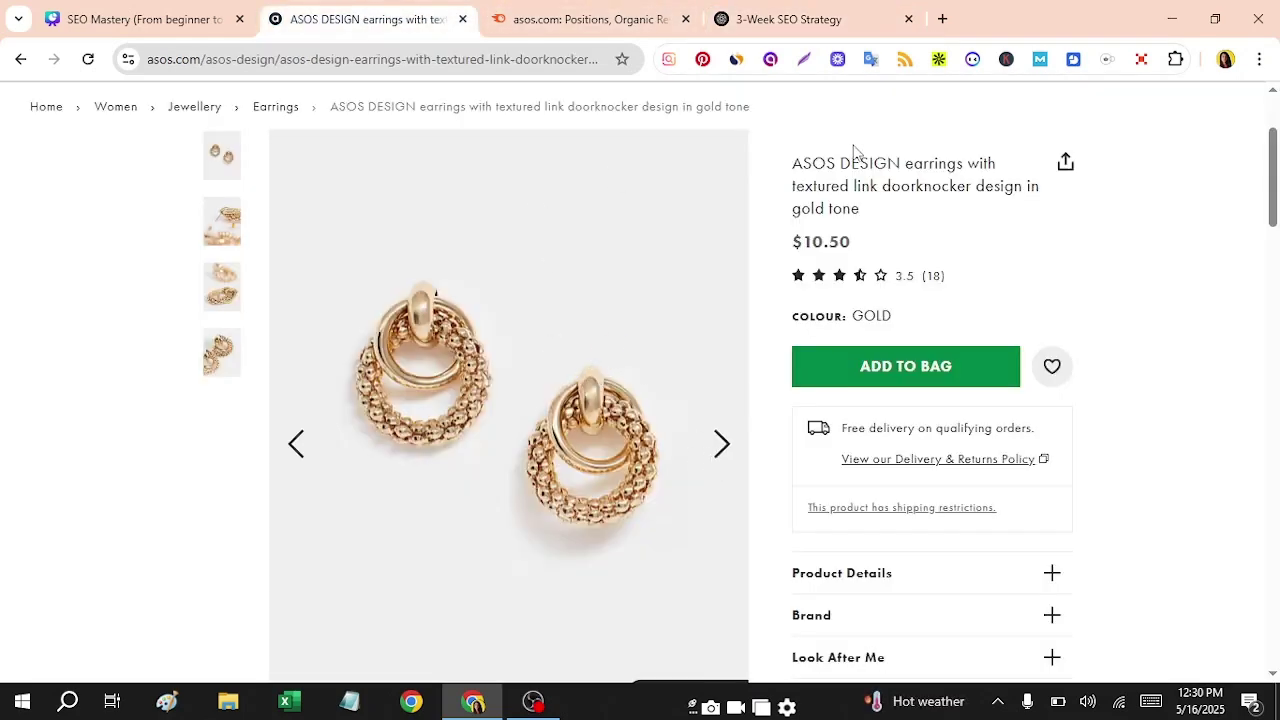
pyautogui.scroll(2, 826, 143)
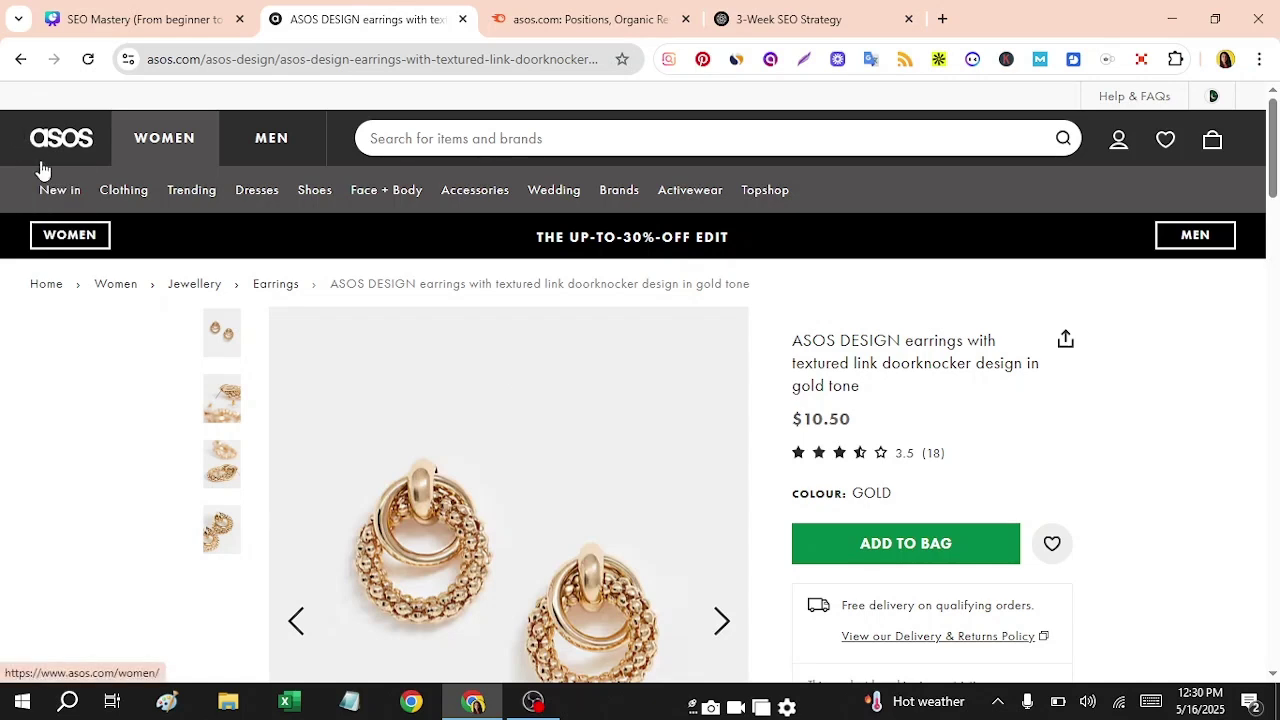
pyautogui.moveTo(4, 215)
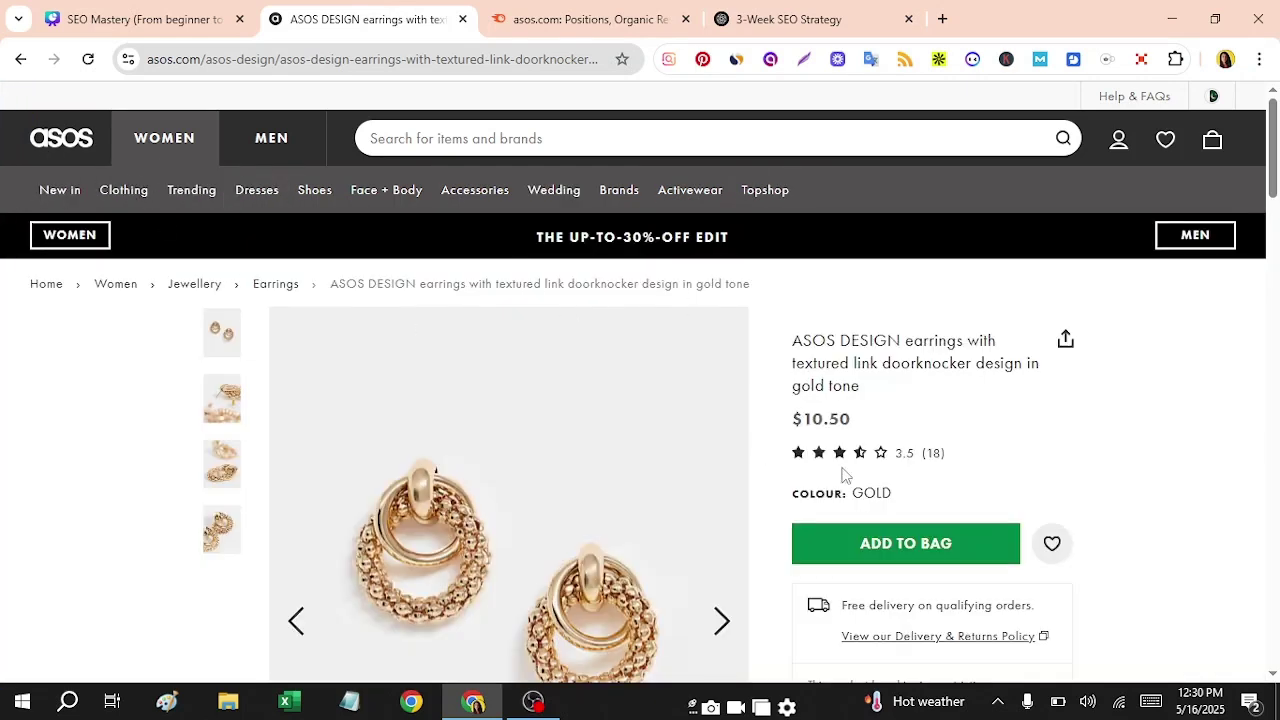
pyautogui.click(565, 19)
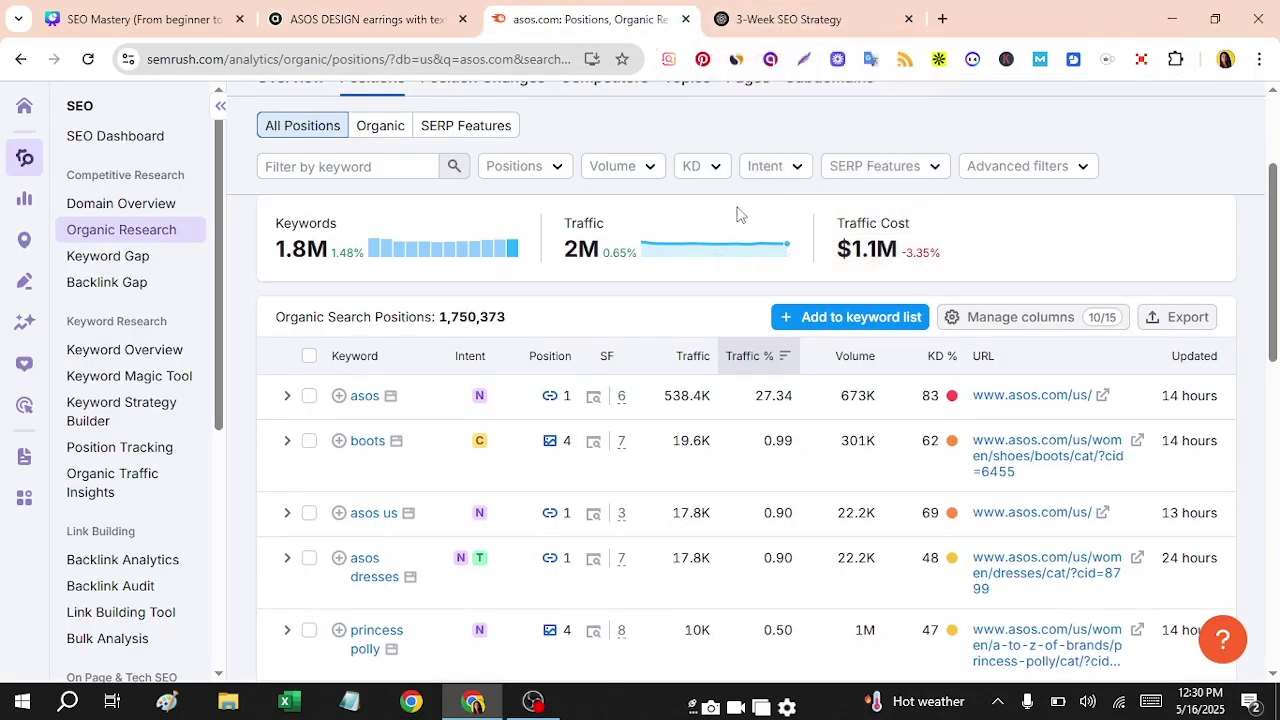
pyautogui.click(775, 22)
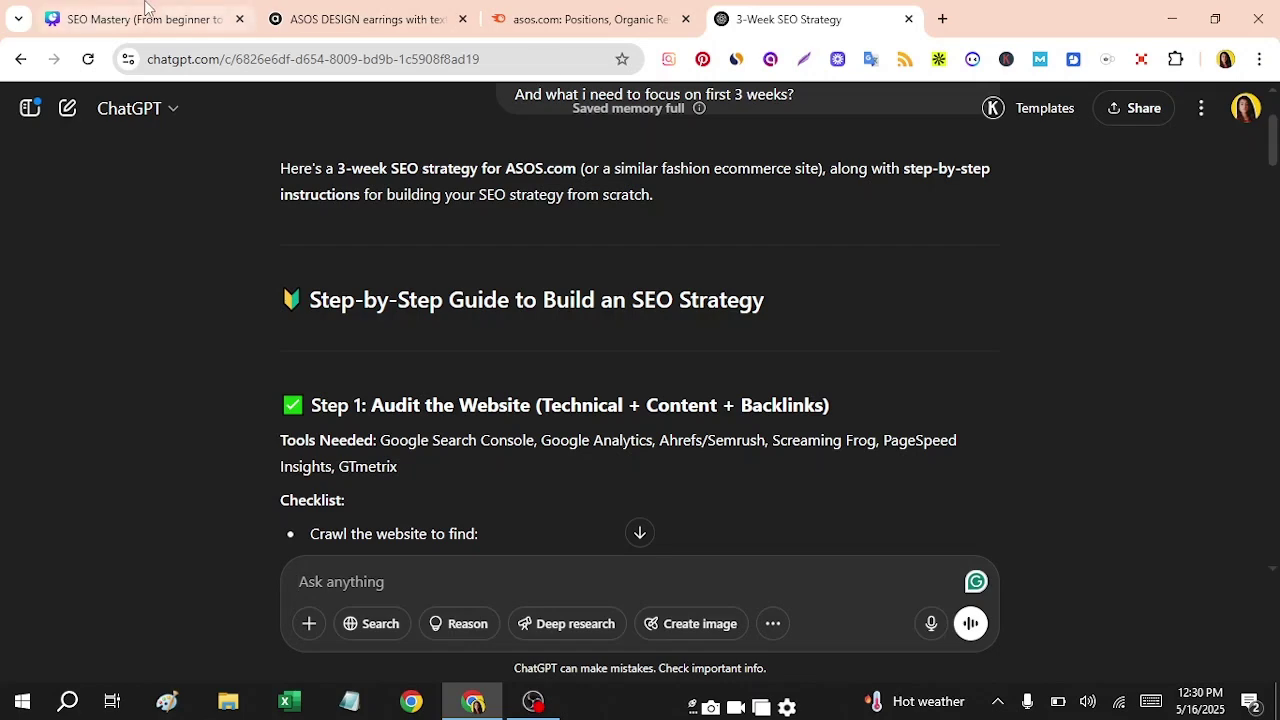
pyautogui.click(298, 10)
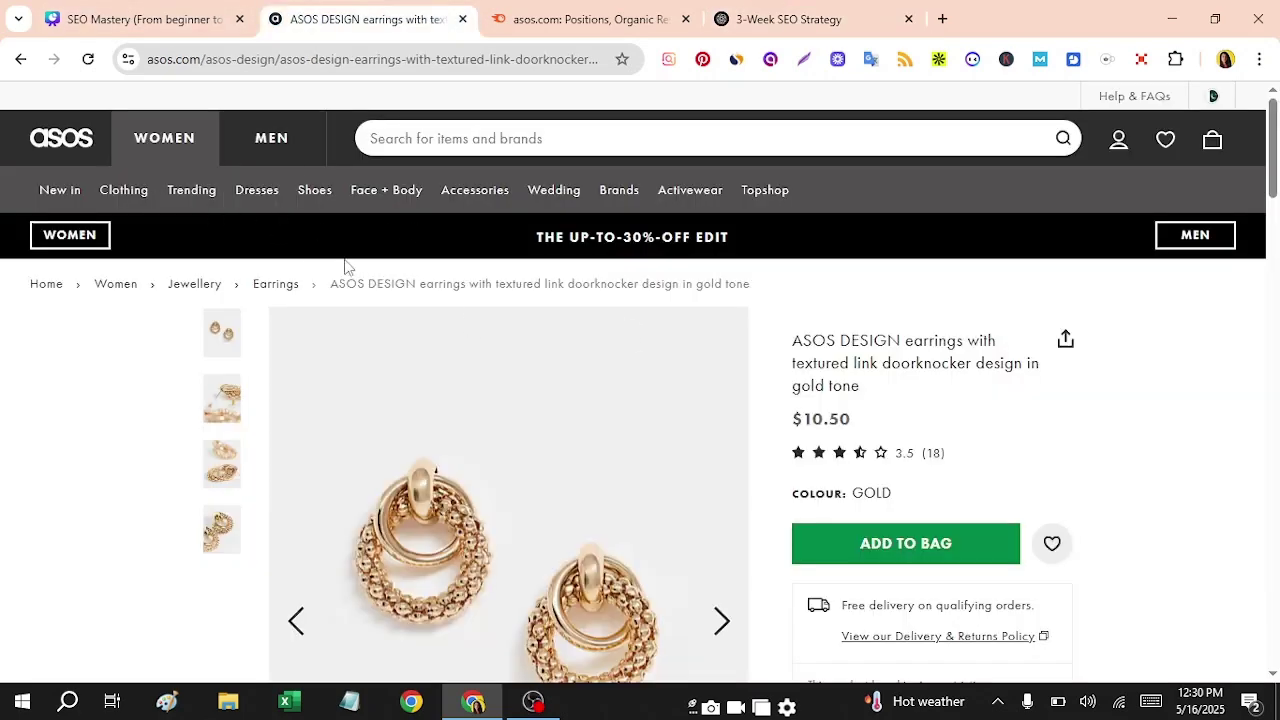
pyautogui.moveTo(1274, 170); pyautogui.dragTo(1276, 130)
# Return to the ChatGPT strategy and read the Step 1 website audit checklist, continuing to Step 4 on content planning
pyautogui.click(840, 19)
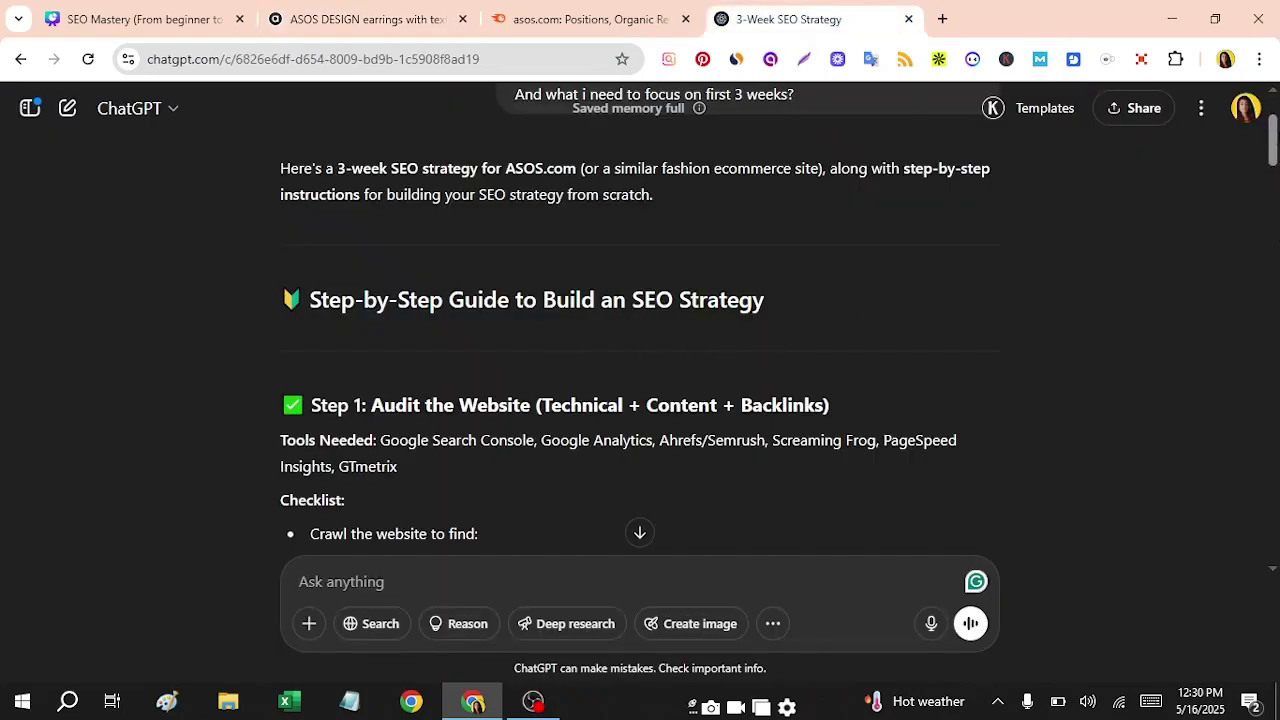
pyautogui.scroll(1, 360, 300)
pyautogui.scroll(-2, 360, 300)
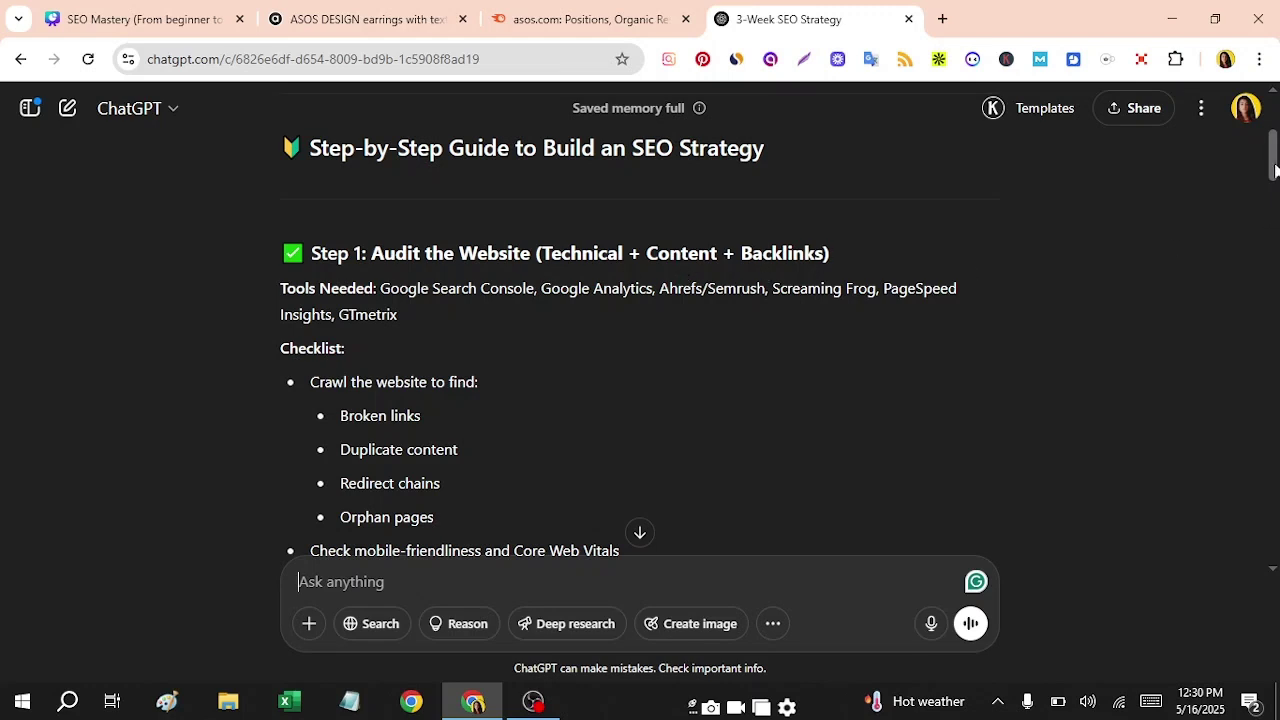
pyautogui.scroll(-2, 1275, 178)
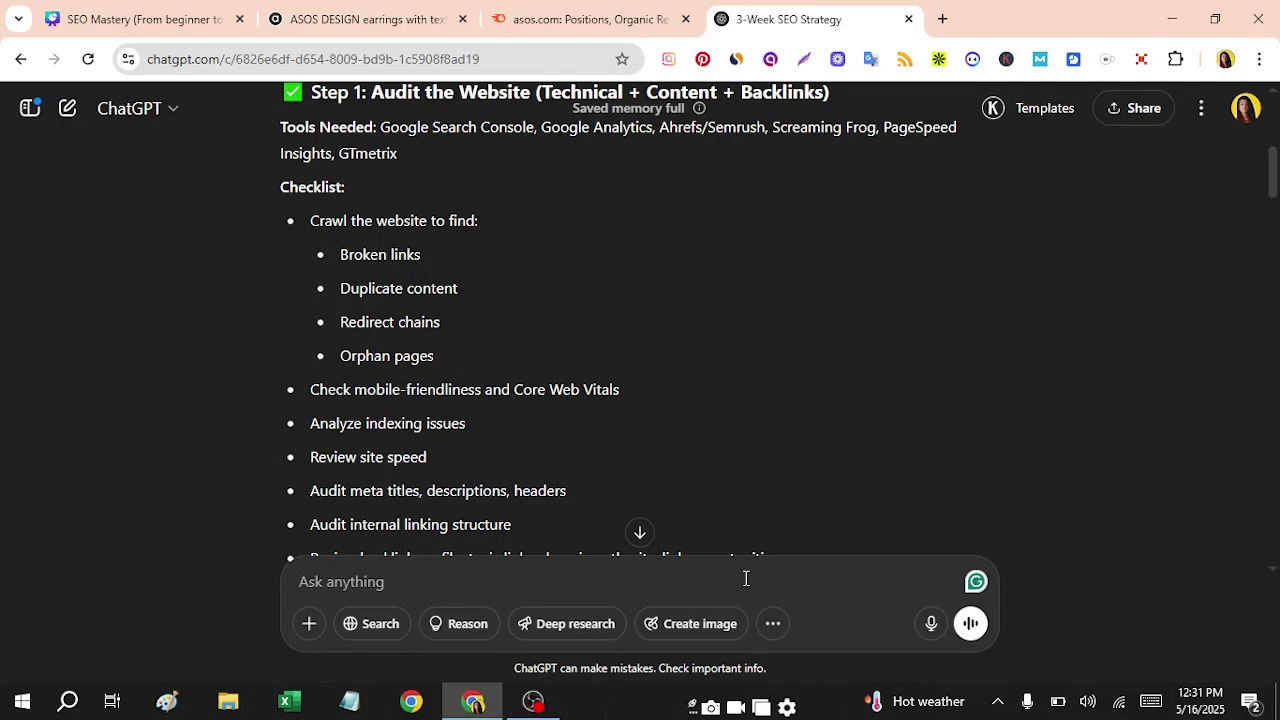
pyautogui.scroll(-1, 1275, 208)
pyautogui.moveTo(1275, 208); pyautogui.dragTo(1274, 300)
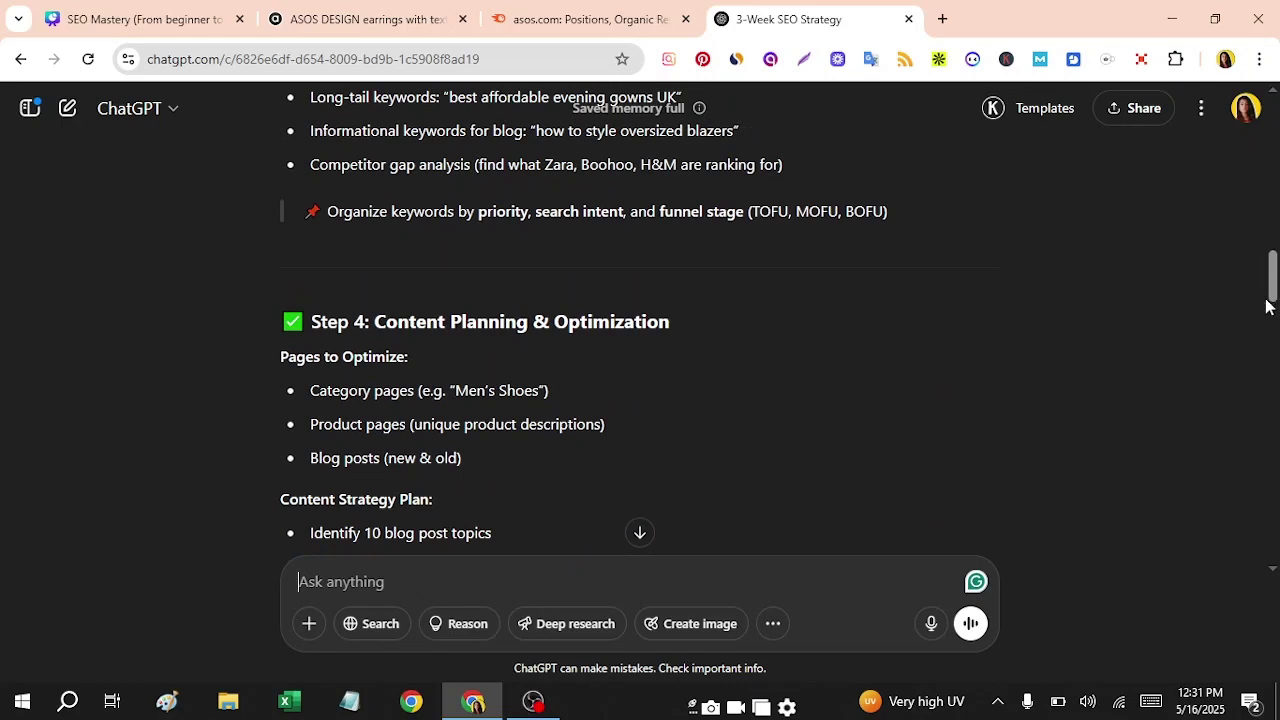
# Go back to Step 2 on defining SEO goals and read on through the Step 3 keyword research focus areas
pyautogui.moveTo(1276, 280); pyautogui.dragTo(1276, 220)
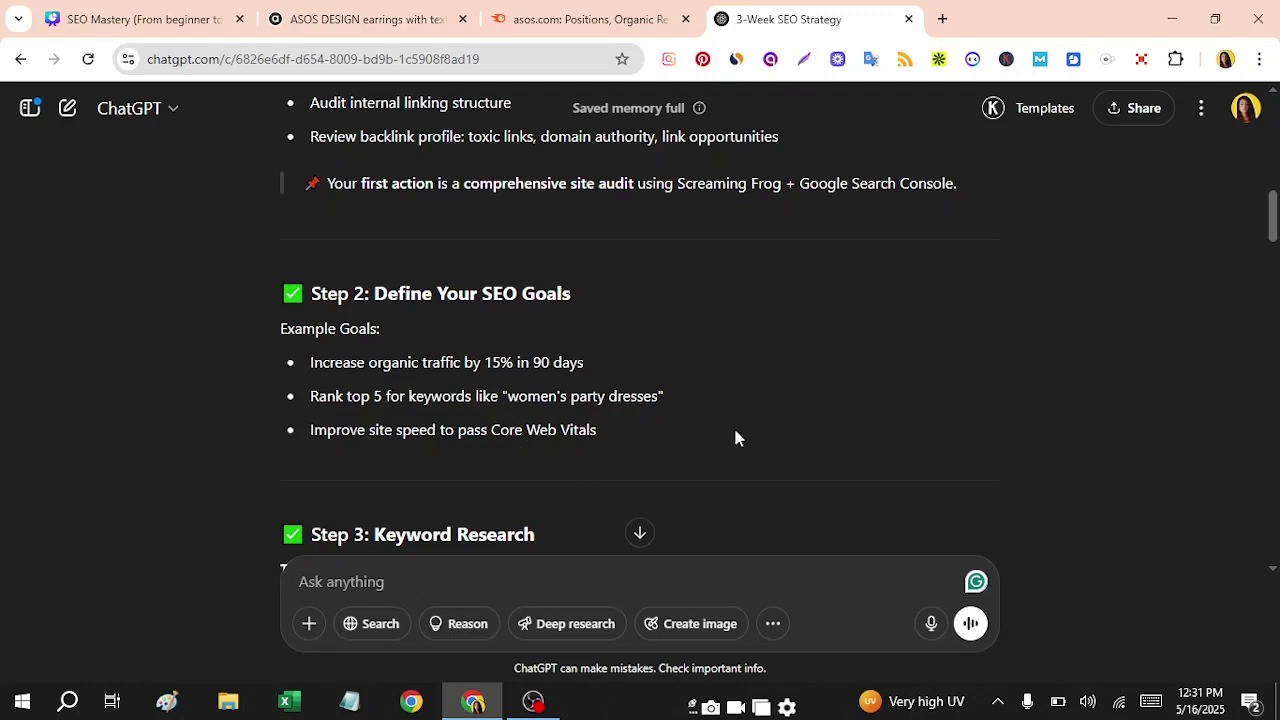
pyautogui.scroll(-1, 361, 345)
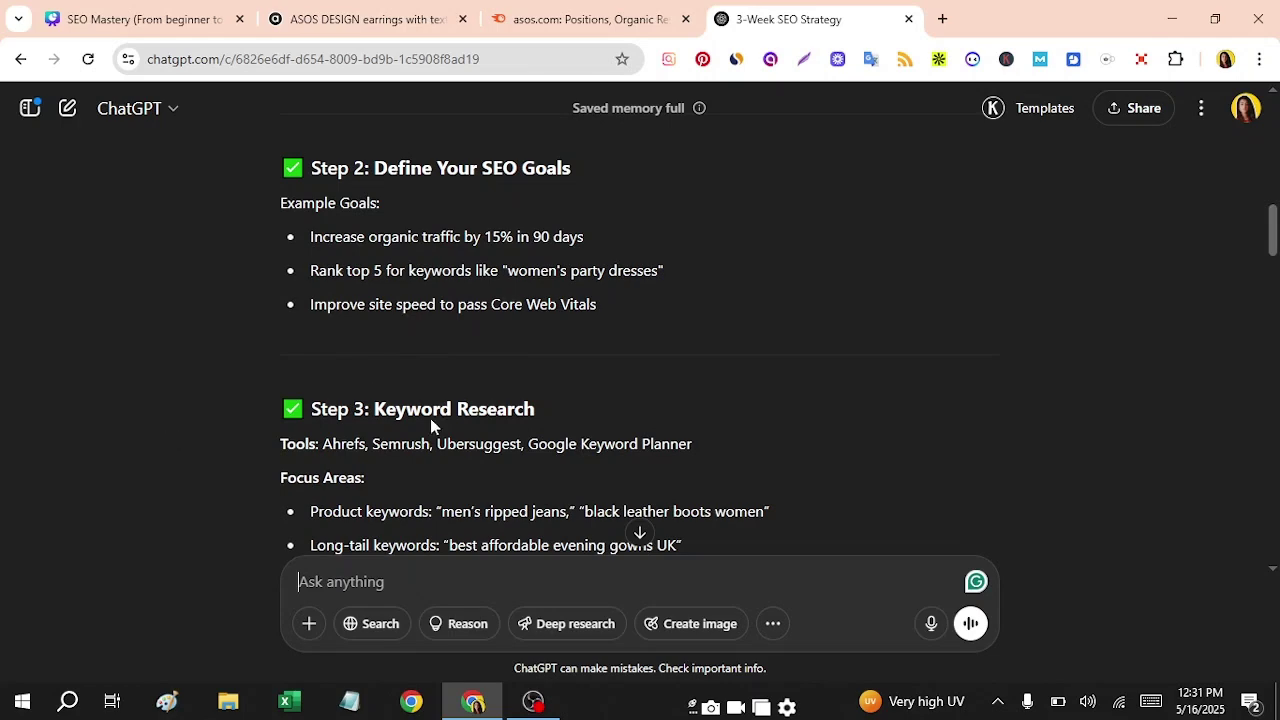
pyautogui.scroll(-3, 1212, 372)
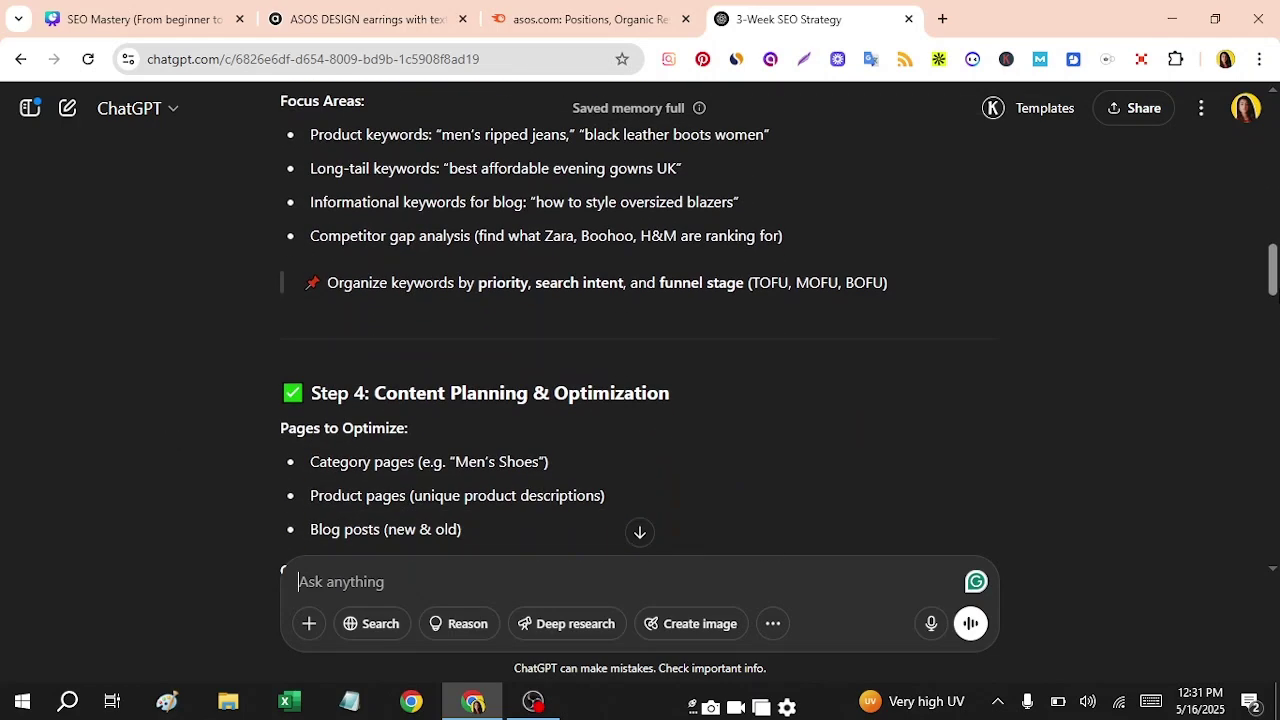
pyautogui.scroll(1, 1233, 320)
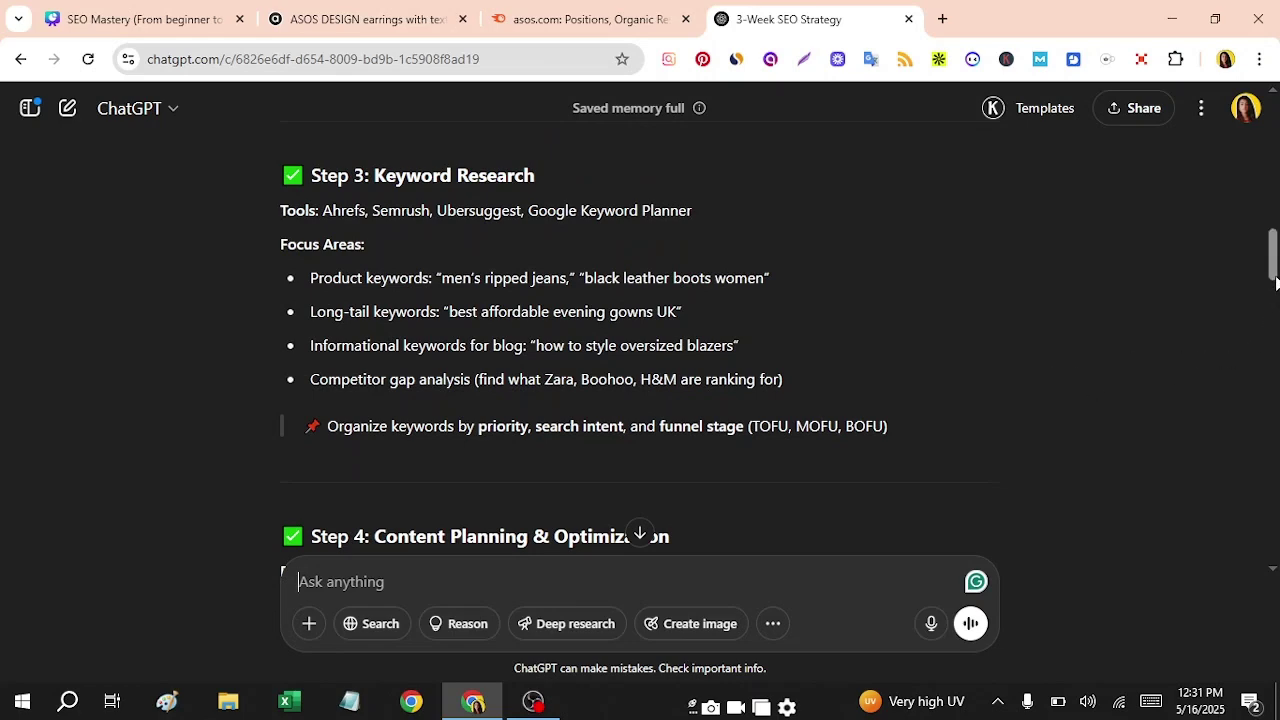
# Return to the original 3-week strategy prompt and reread the Step 1 audit tools and crawl checklist
pyautogui.moveTo(1276, 272); pyautogui.dragTo(1275, 150)
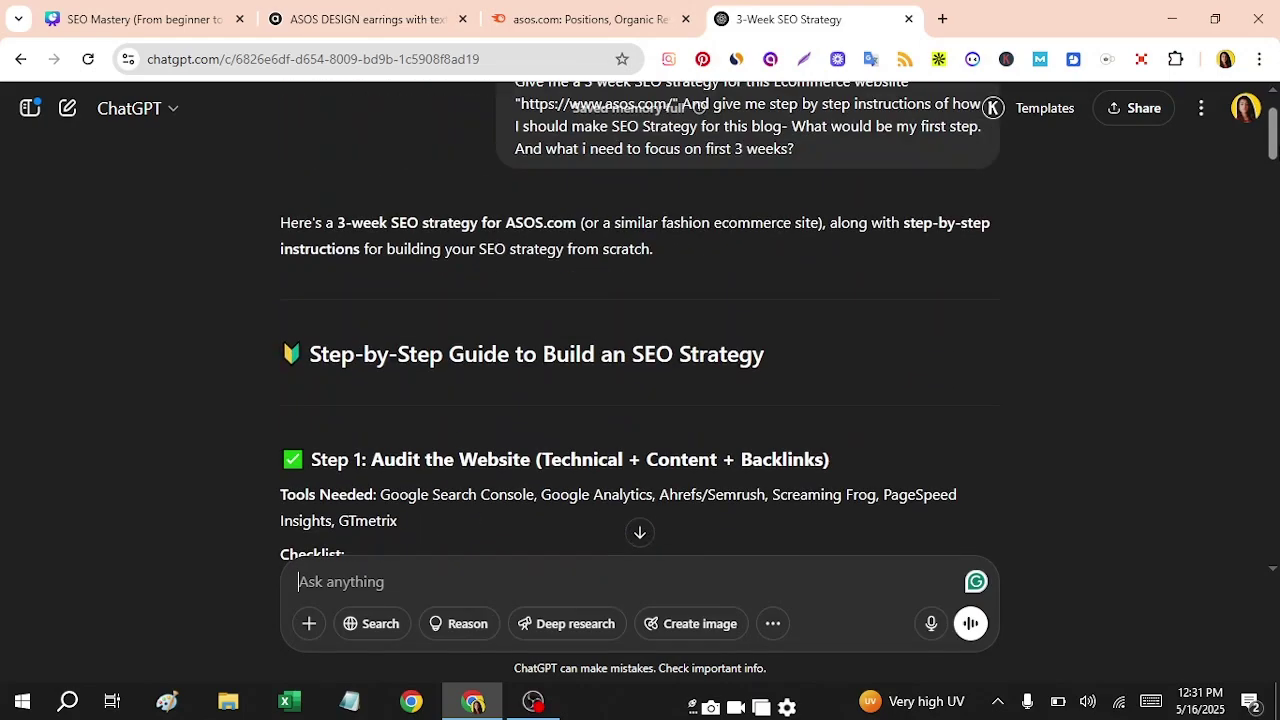
pyautogui.scroll(1, 730, 134)
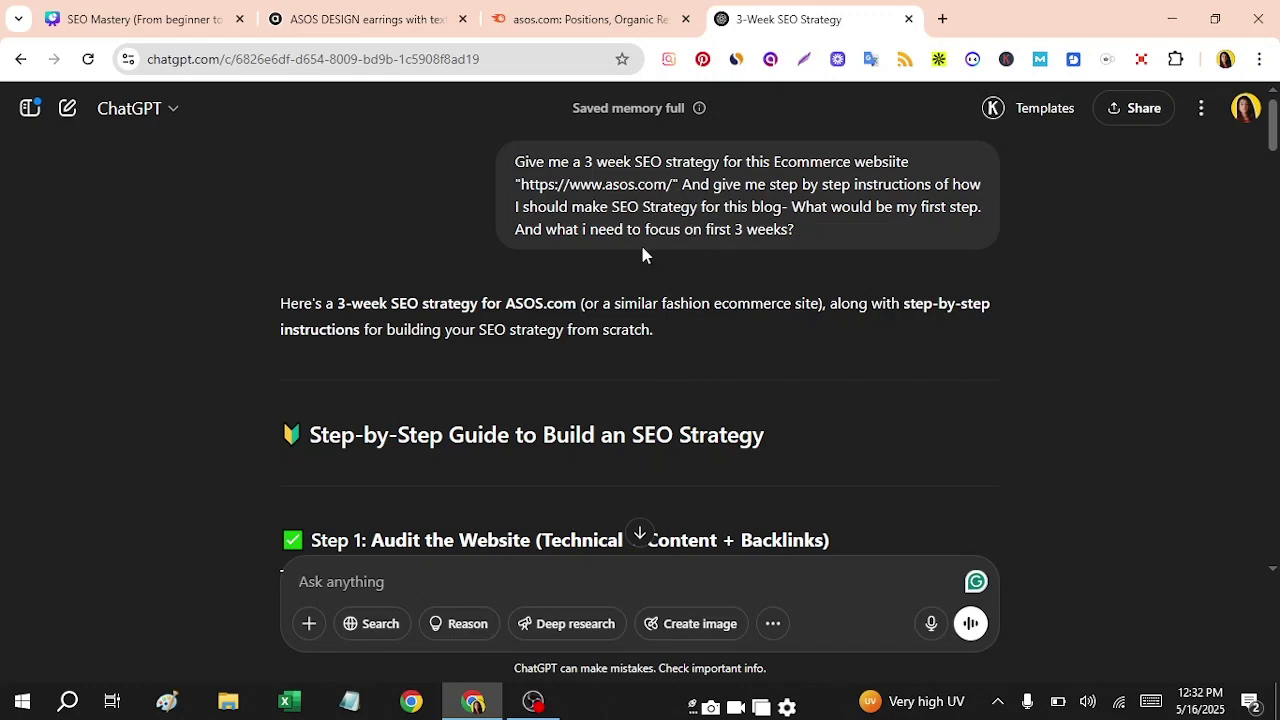
pyautogui.moveTo(700, 108)
pyautogui.scroll(-3, 1268, 130)
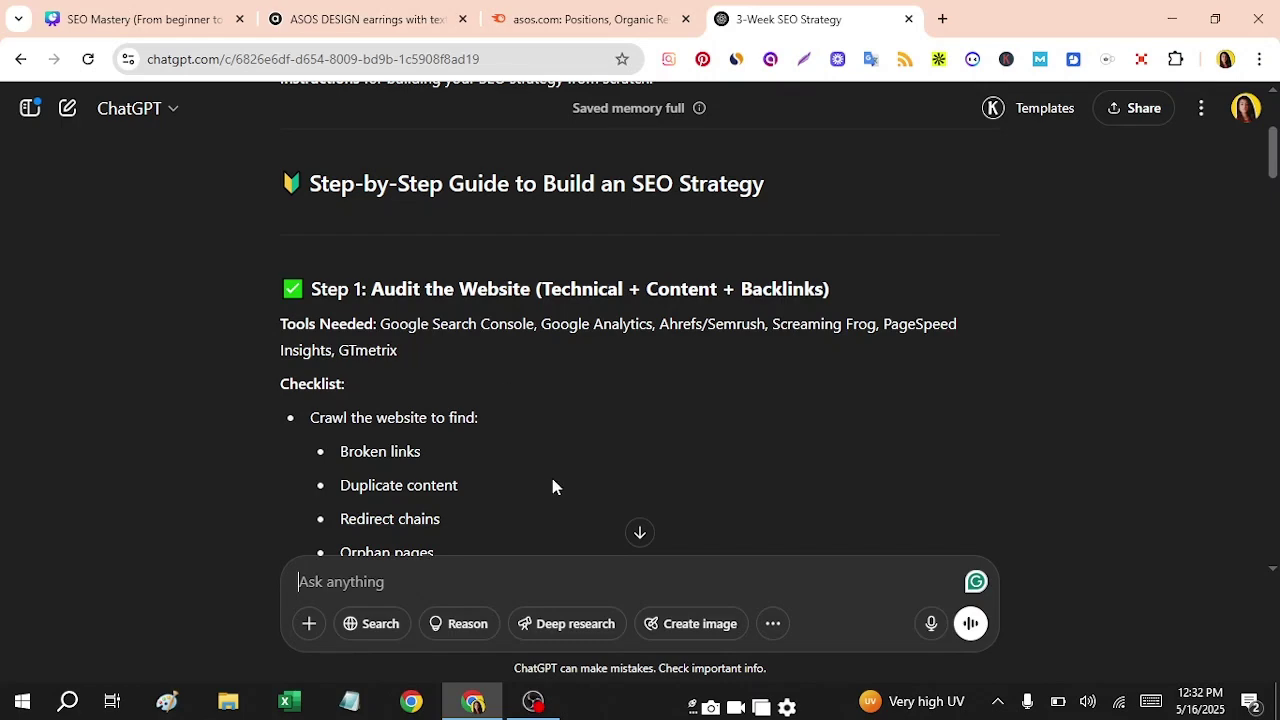
# Switch to the SEO Mastery design in Canva and show the SEO Strategy Introduction page in full screen
pyautogui.click(158, 10)
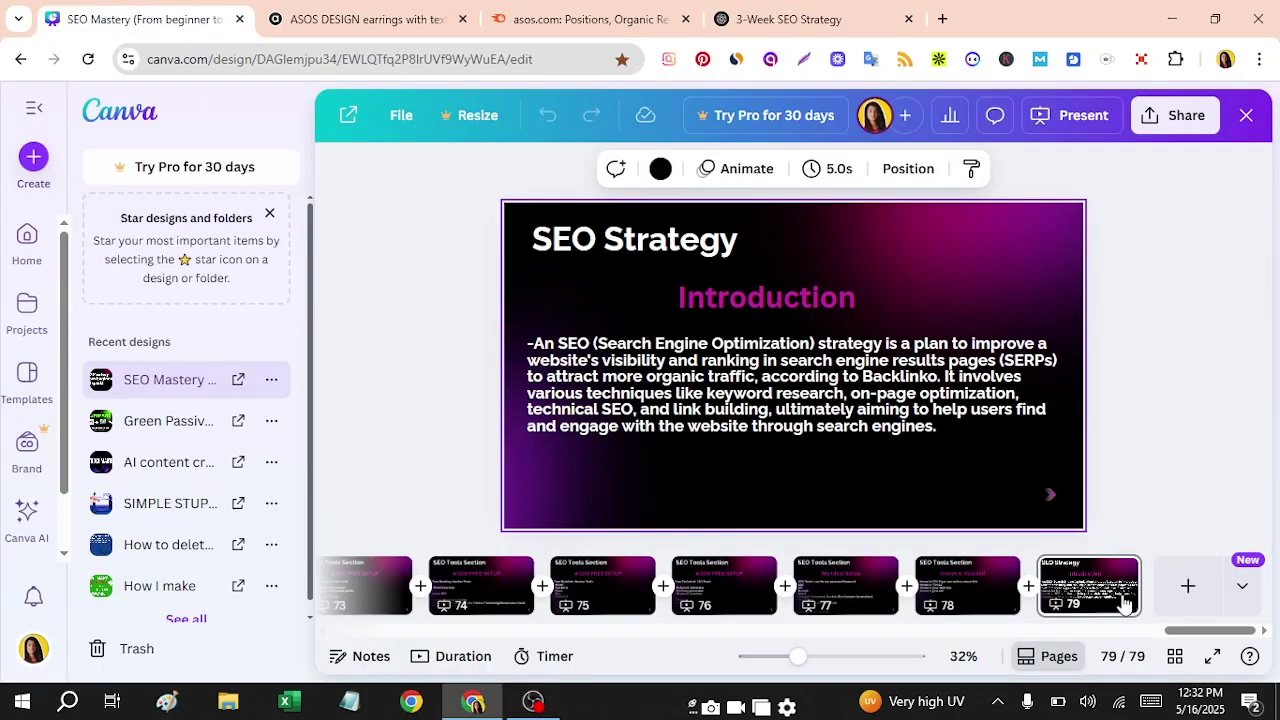
pyautogui.click(1212, 656)
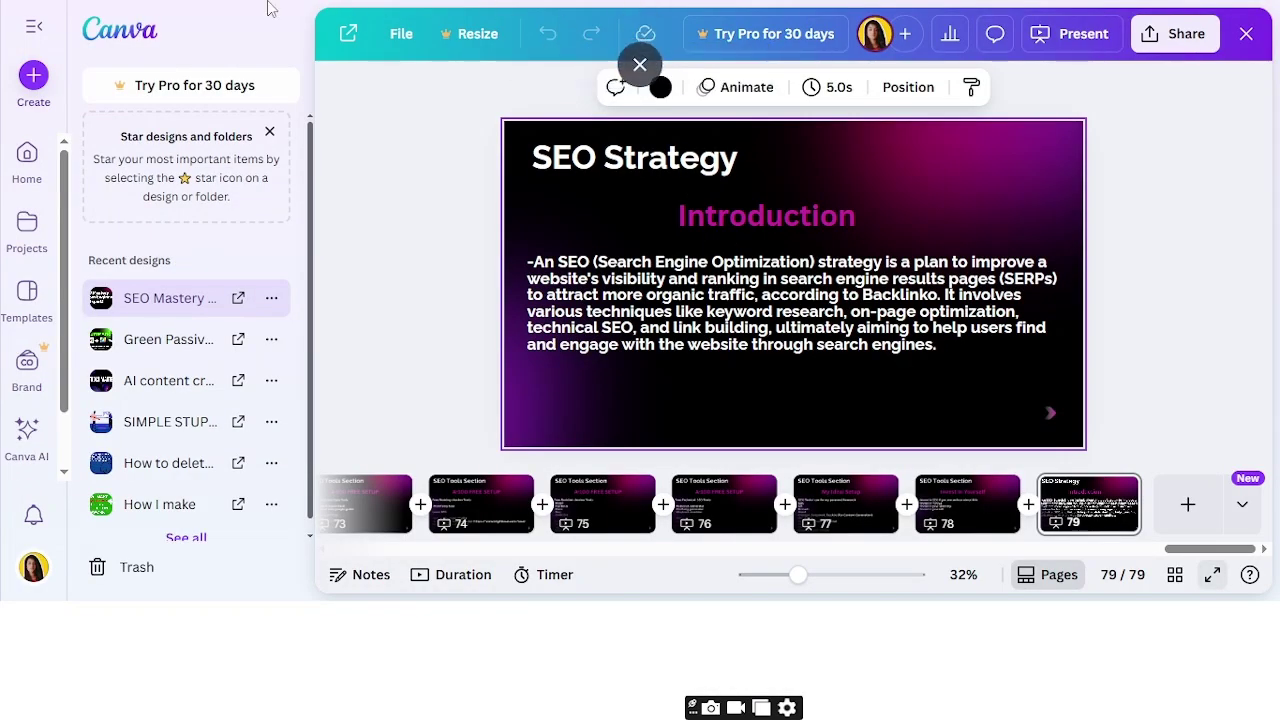
pyautogui.click(732, 280)
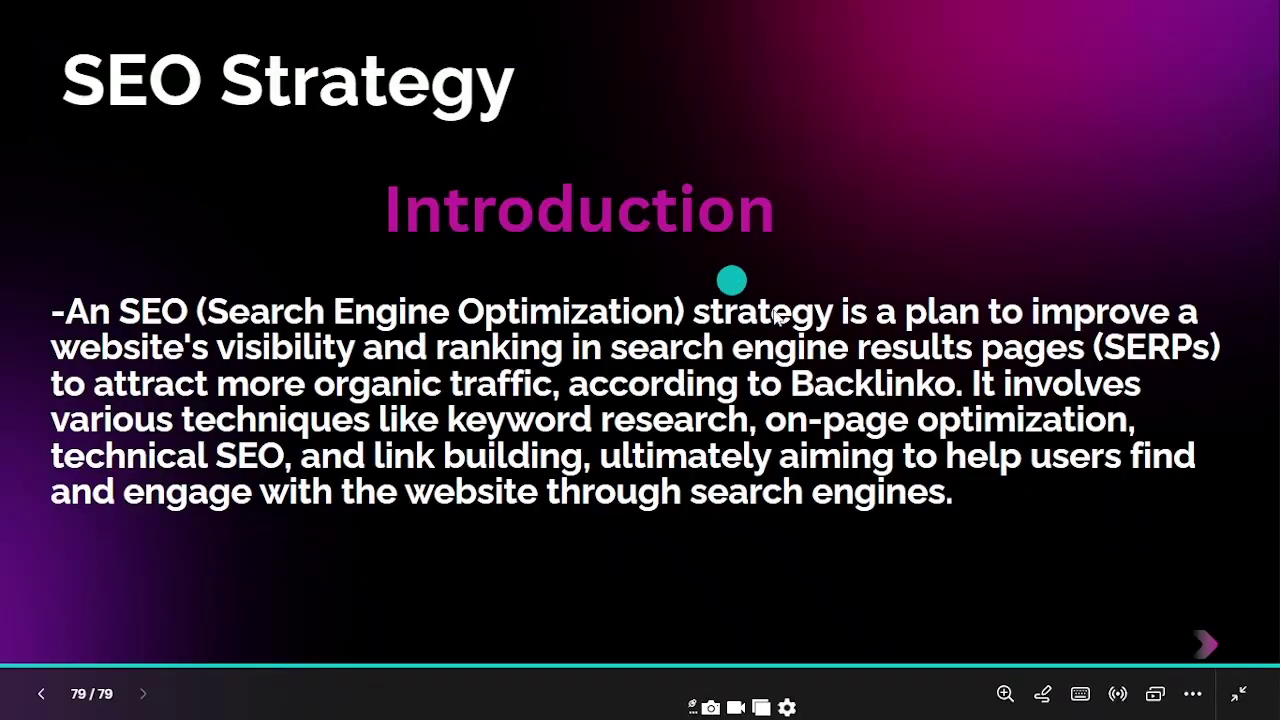